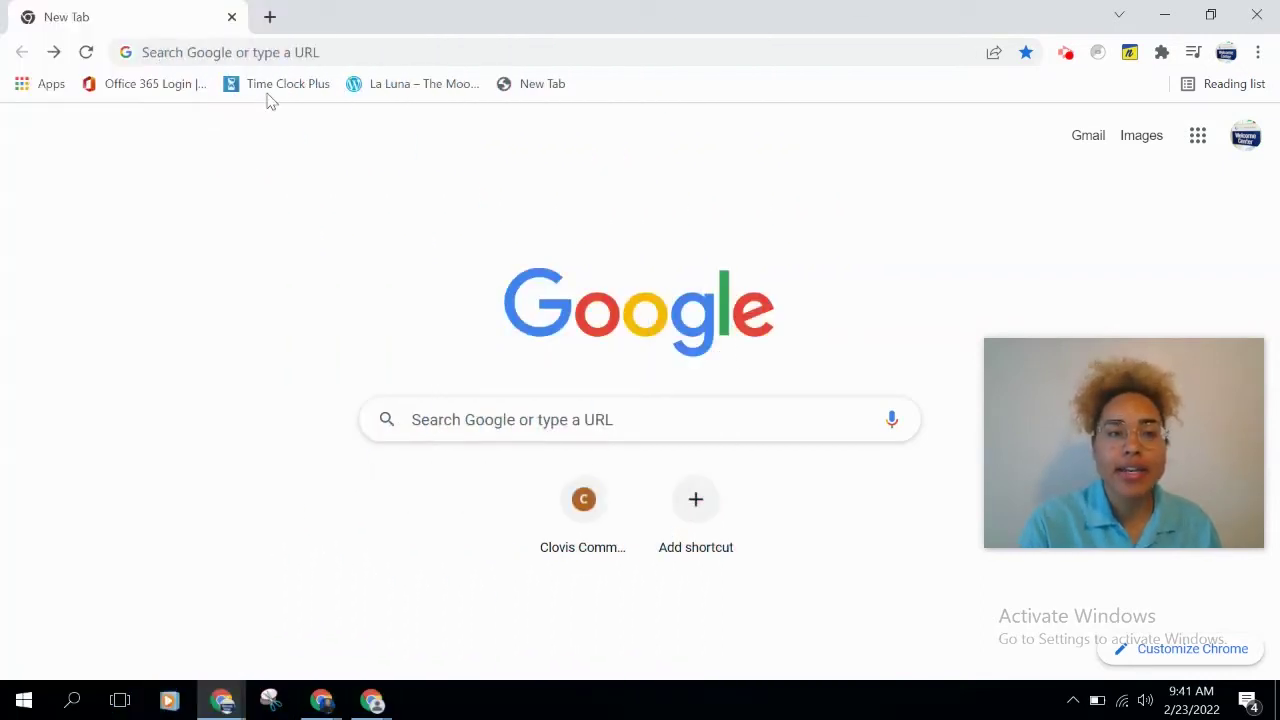
left_click(289, 51)
type("www.")
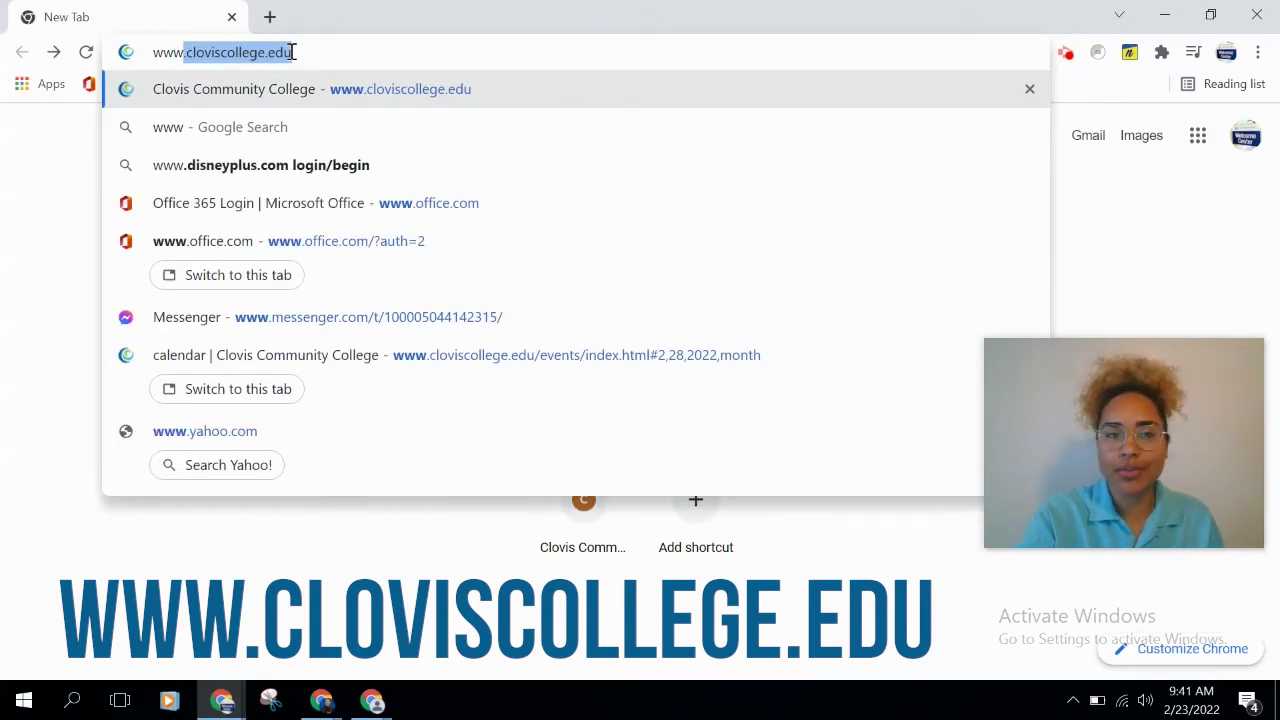
key("Return")
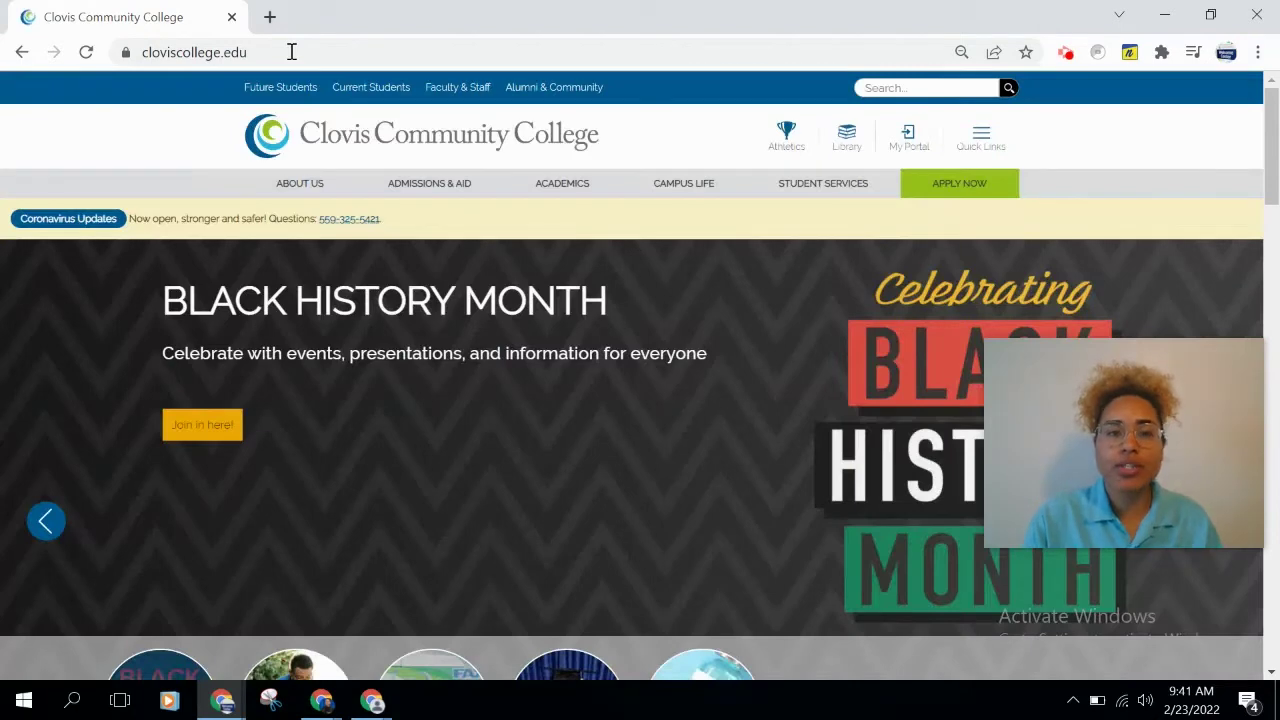
Step: Open the college's Order Transcripts page under Admissions & Aid and start ordering a transcript through Parchment
mouse_move(478, 189)
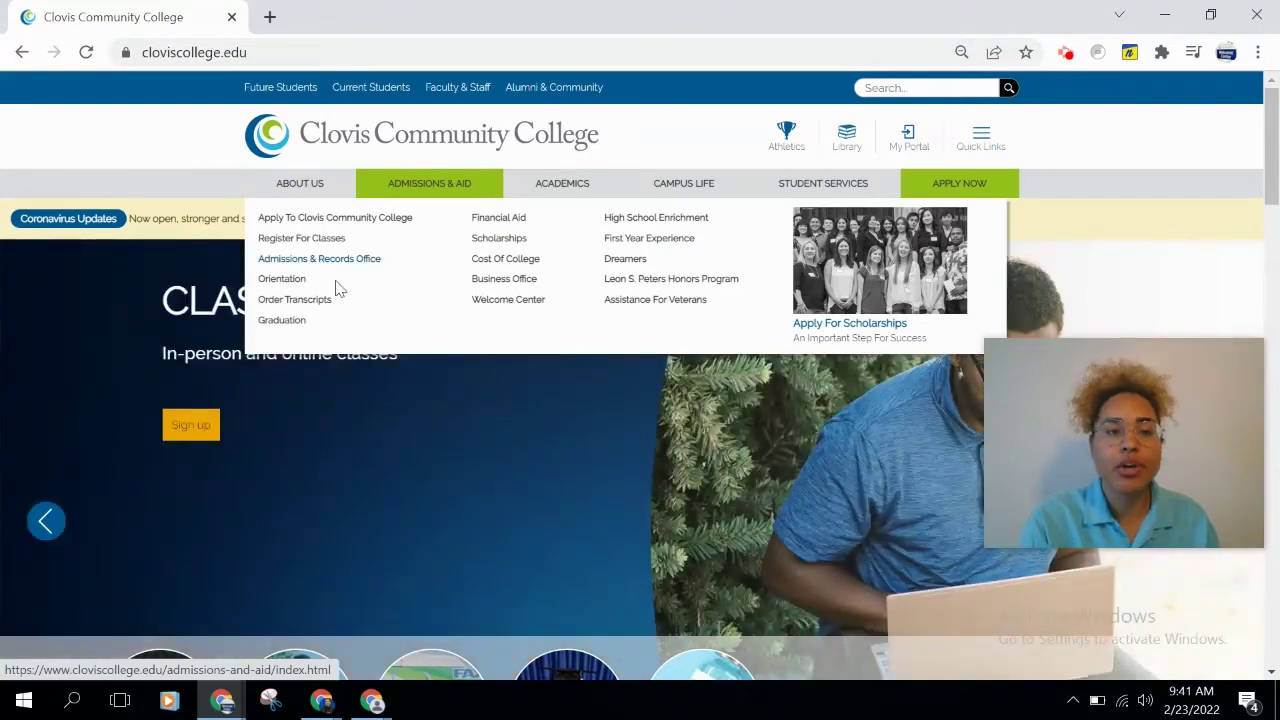
left_click(320, 302)
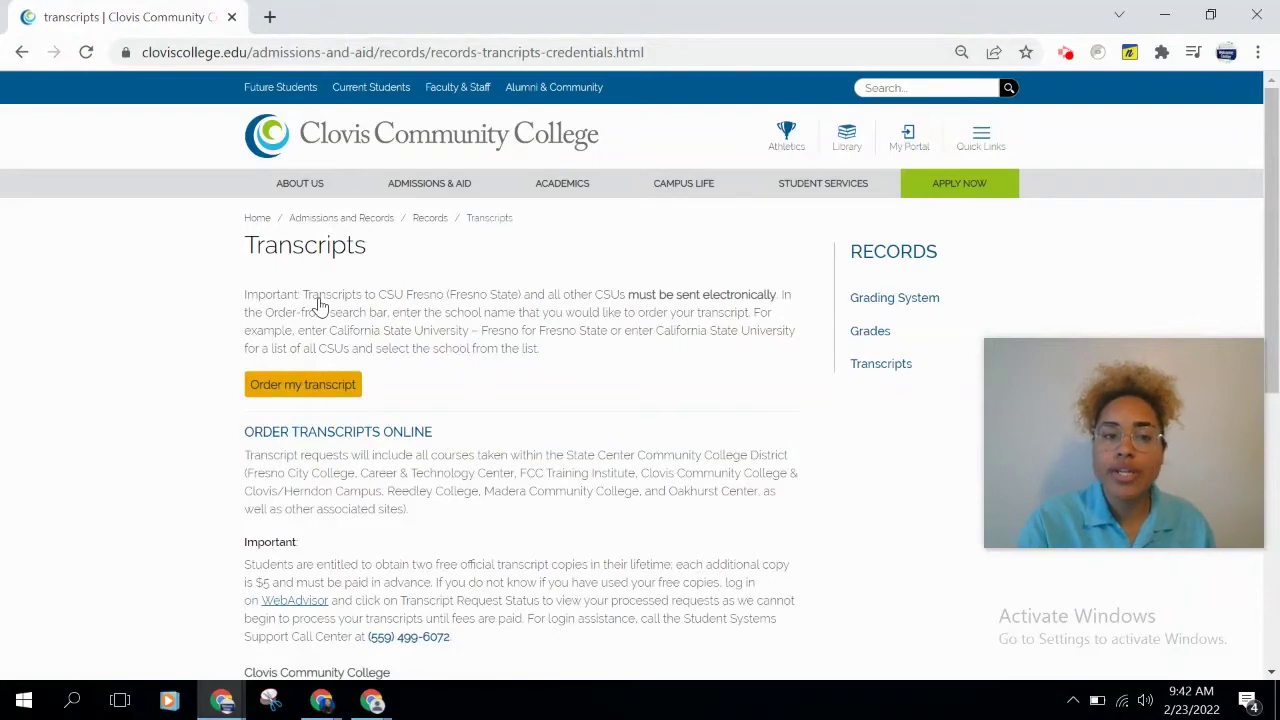
left_click(311, 396)
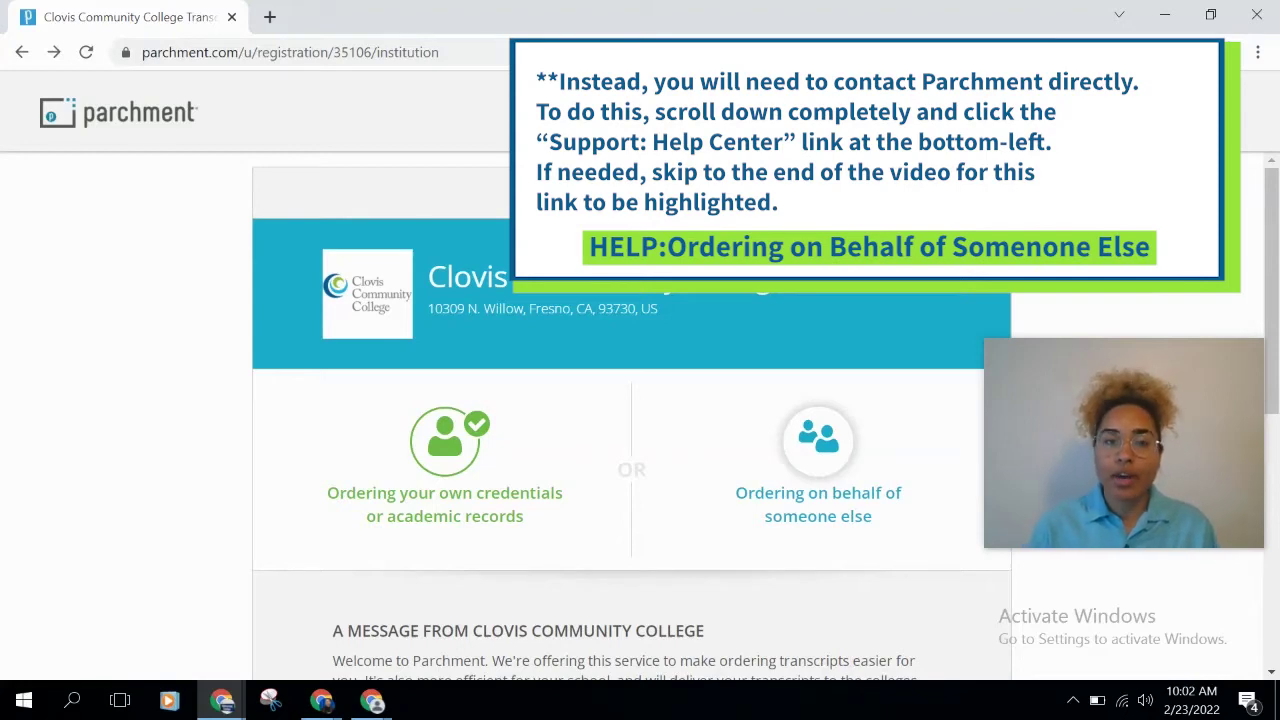
Step: Review the personal, contact and password fields of the Parchment registration form and the email confirmation page
left_click_drag(1268, 215, 1276, 444)
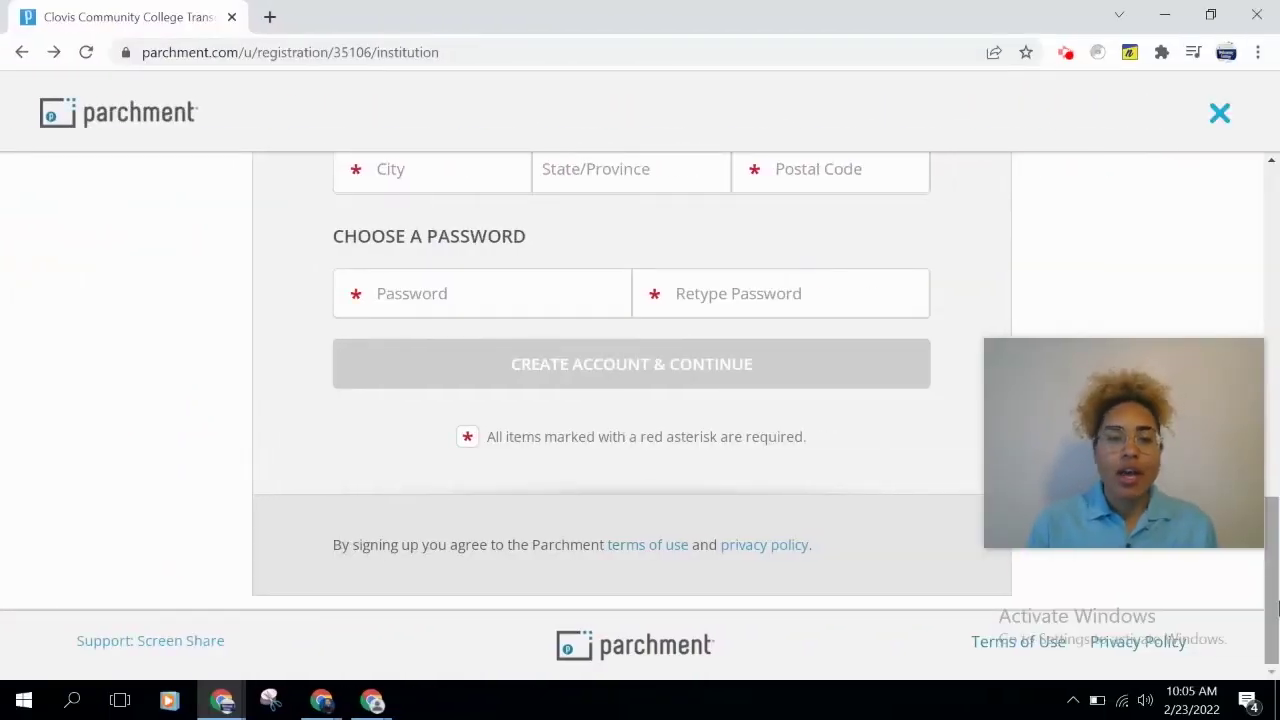
left_click_drag(1274, 605, 1274, 204)
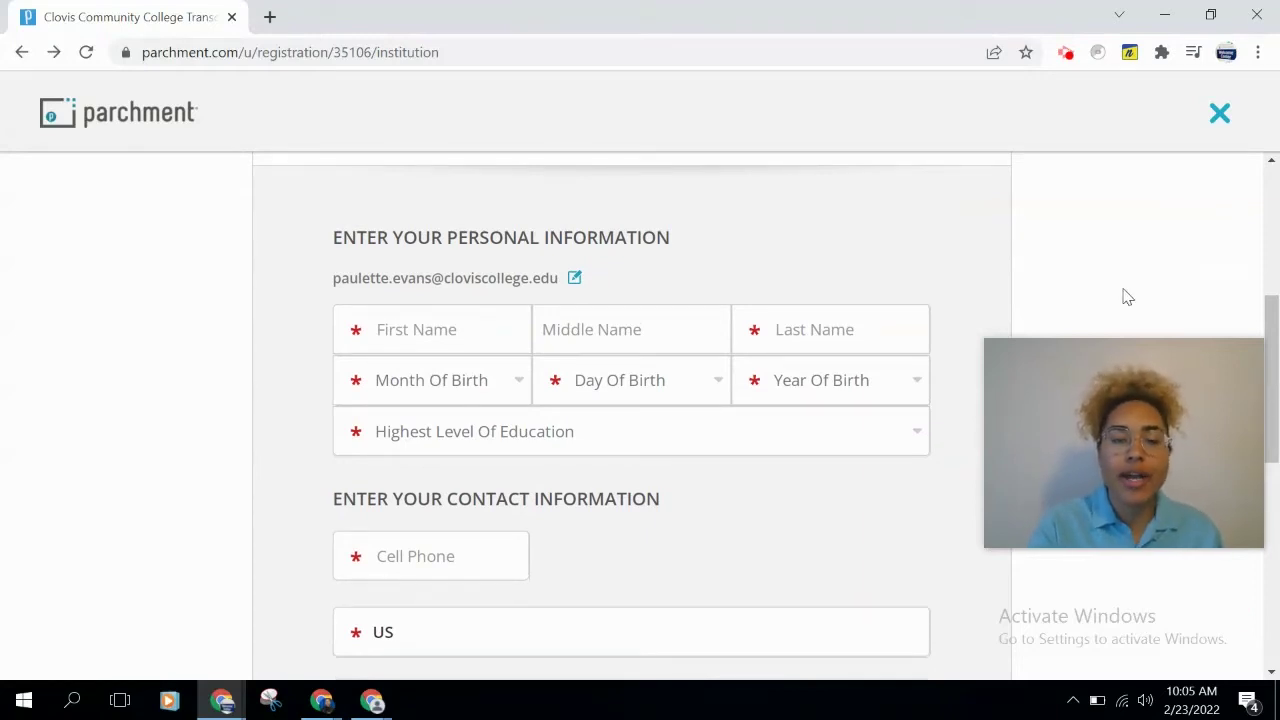
scroll(1123, 294, "down", 6)
scroll(1125, 295, "up", 3)
scroll(1127, 296, "up", 1)
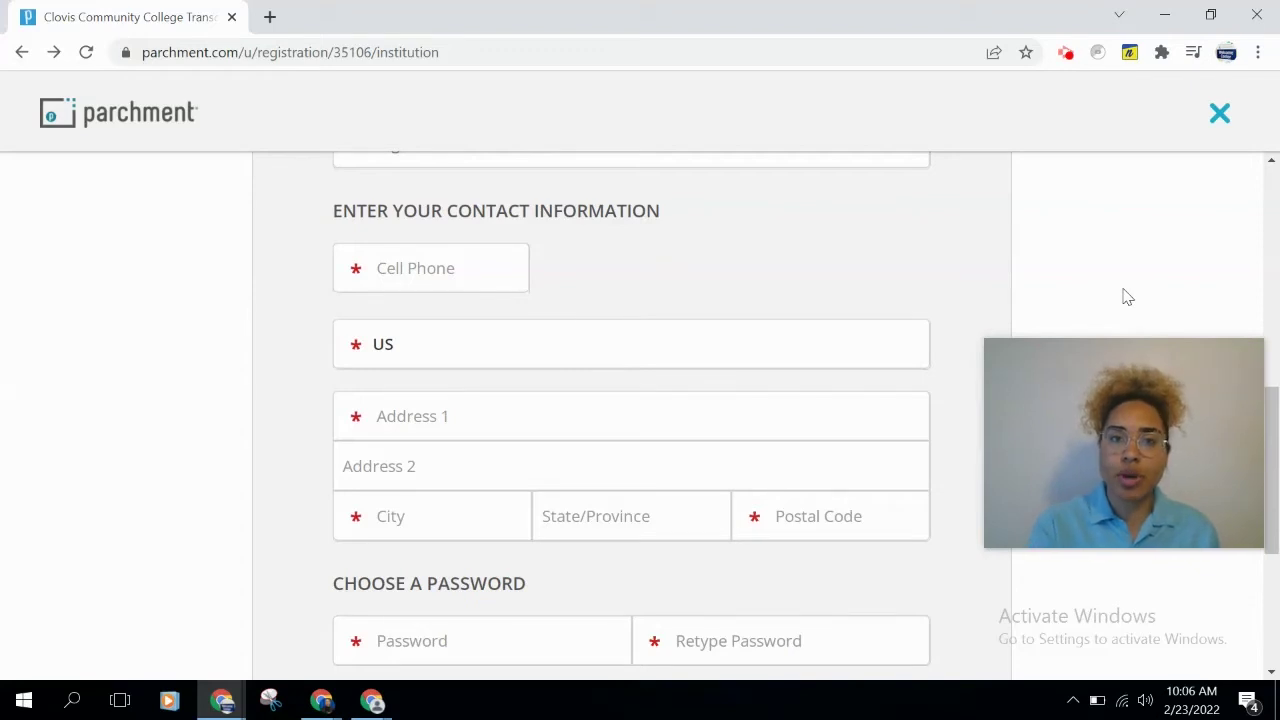
scroll(1137, 258, "down", 3)
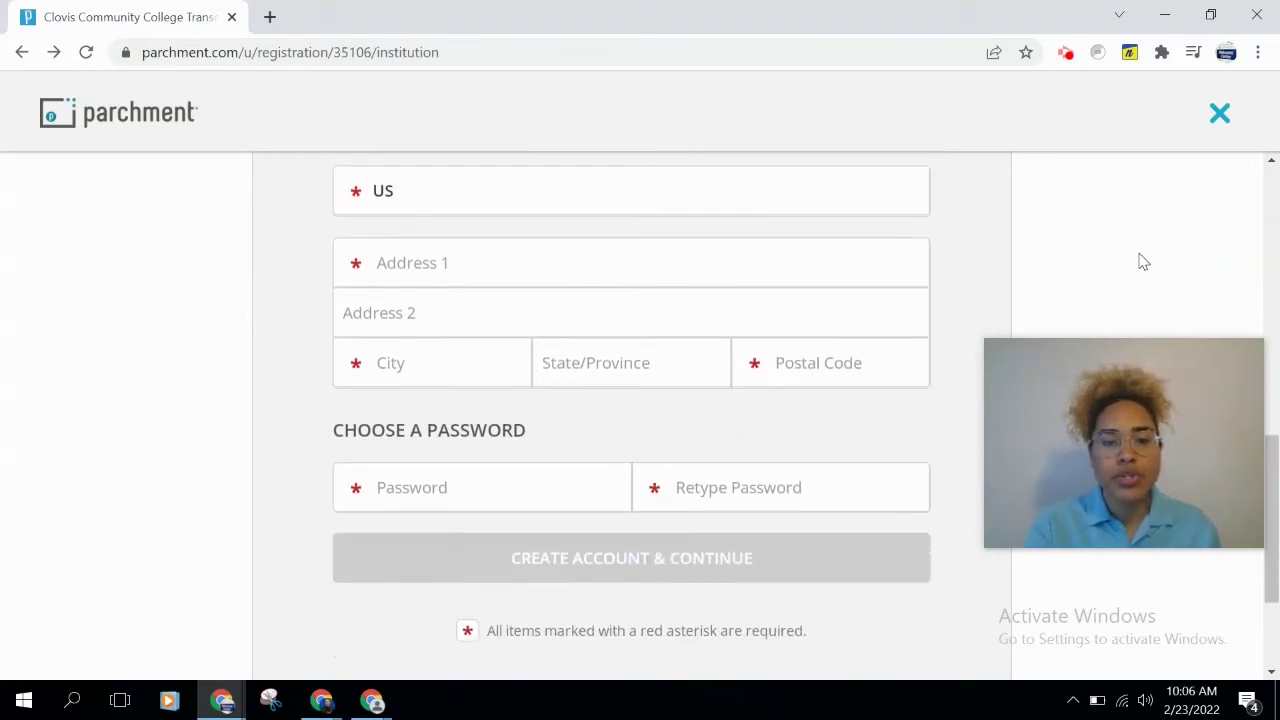
scroll(1143, 262, "down", 1)
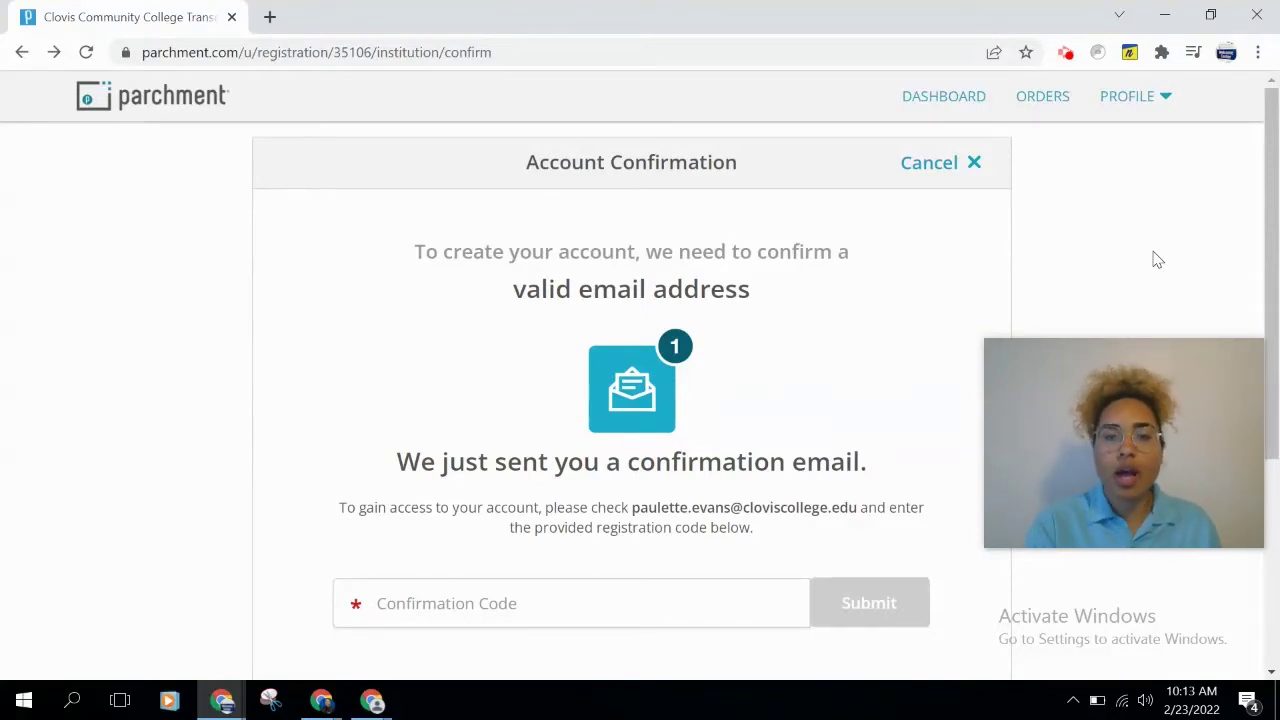
scroll(1157, 260, "down", 3)
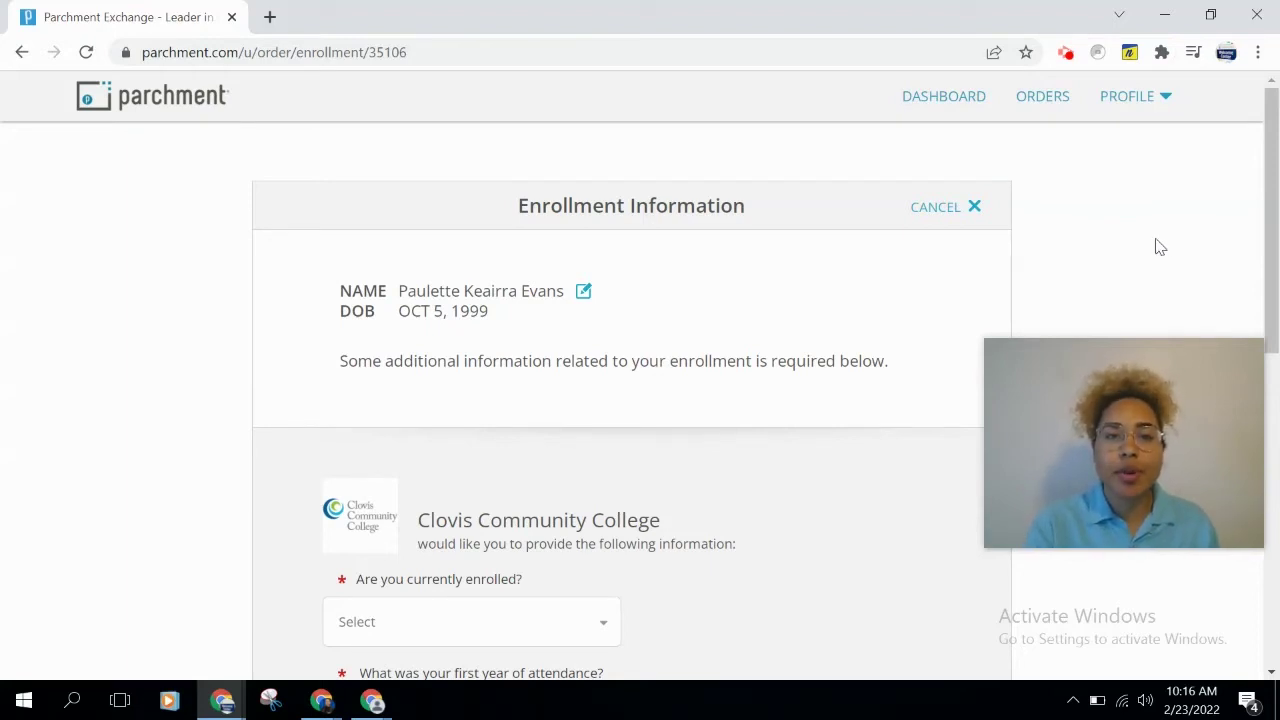
Step: Examine the Enrollment Information form, including the current enrollment options, first year of attendance and student ID fields
scroll(1160, 247, "down", 3)
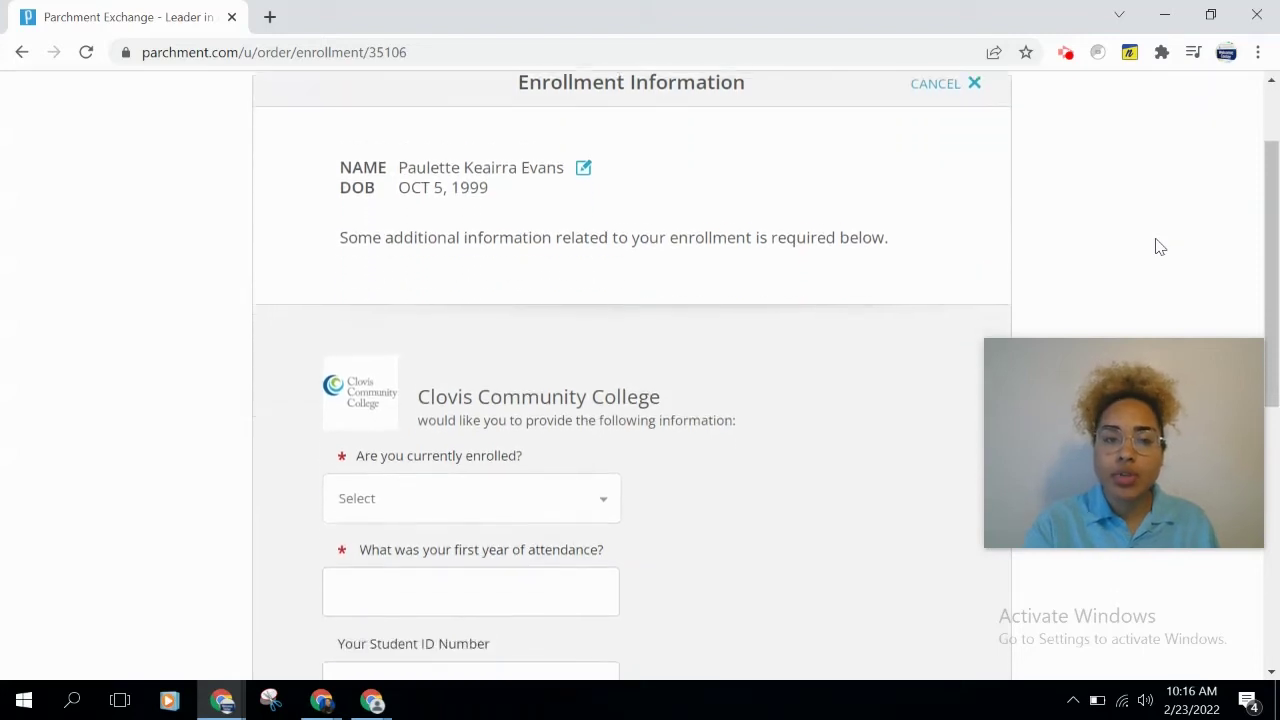
scroll(1160, 247, "down", 1)
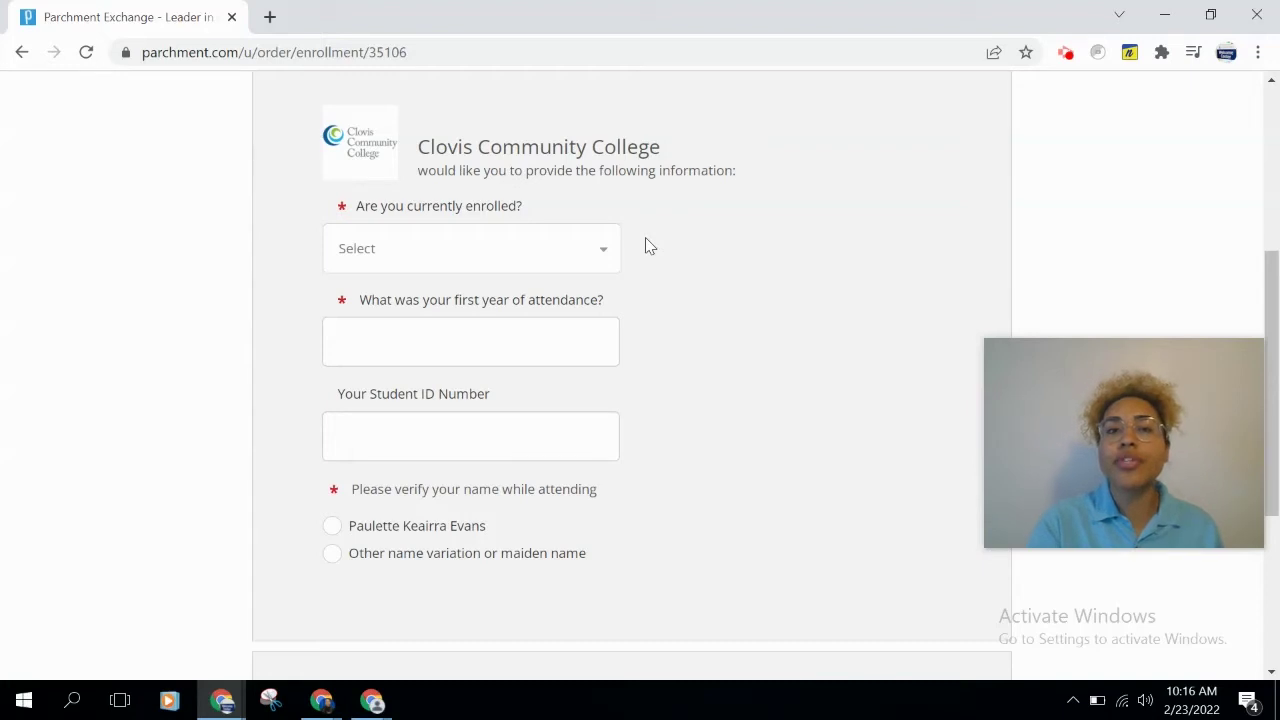
left_click(606, 253)
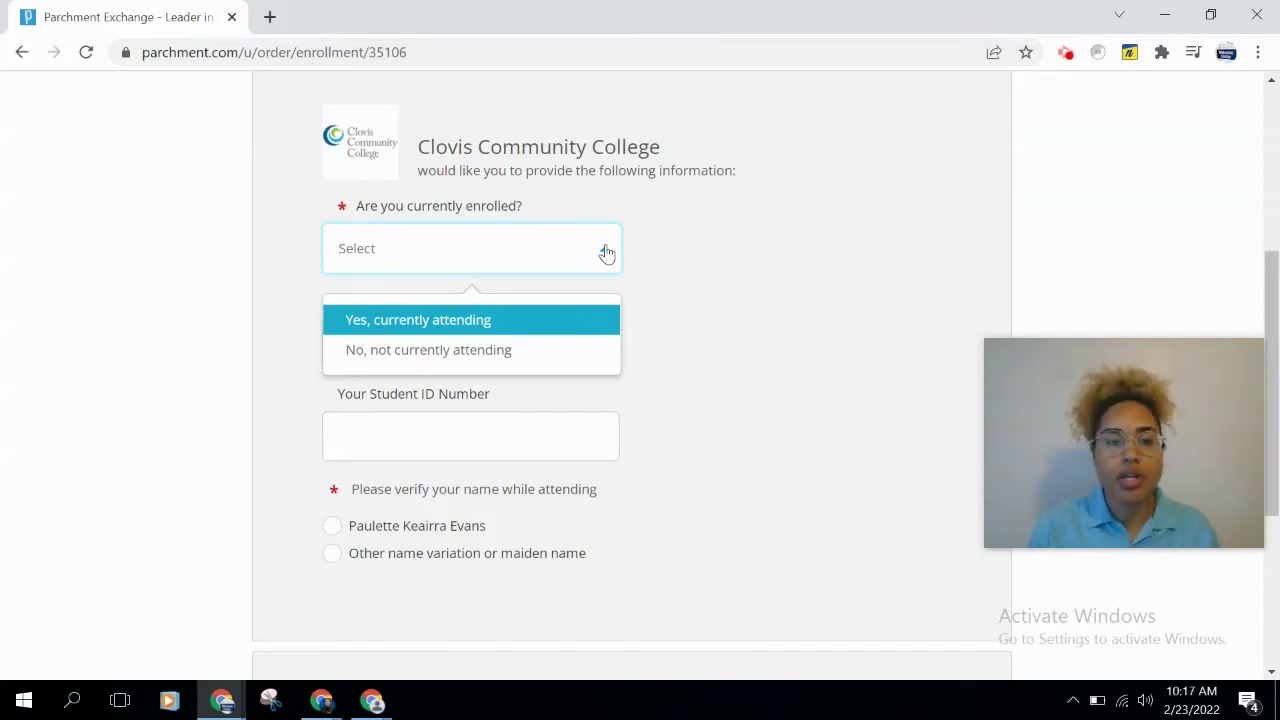
left_click(676, 271)
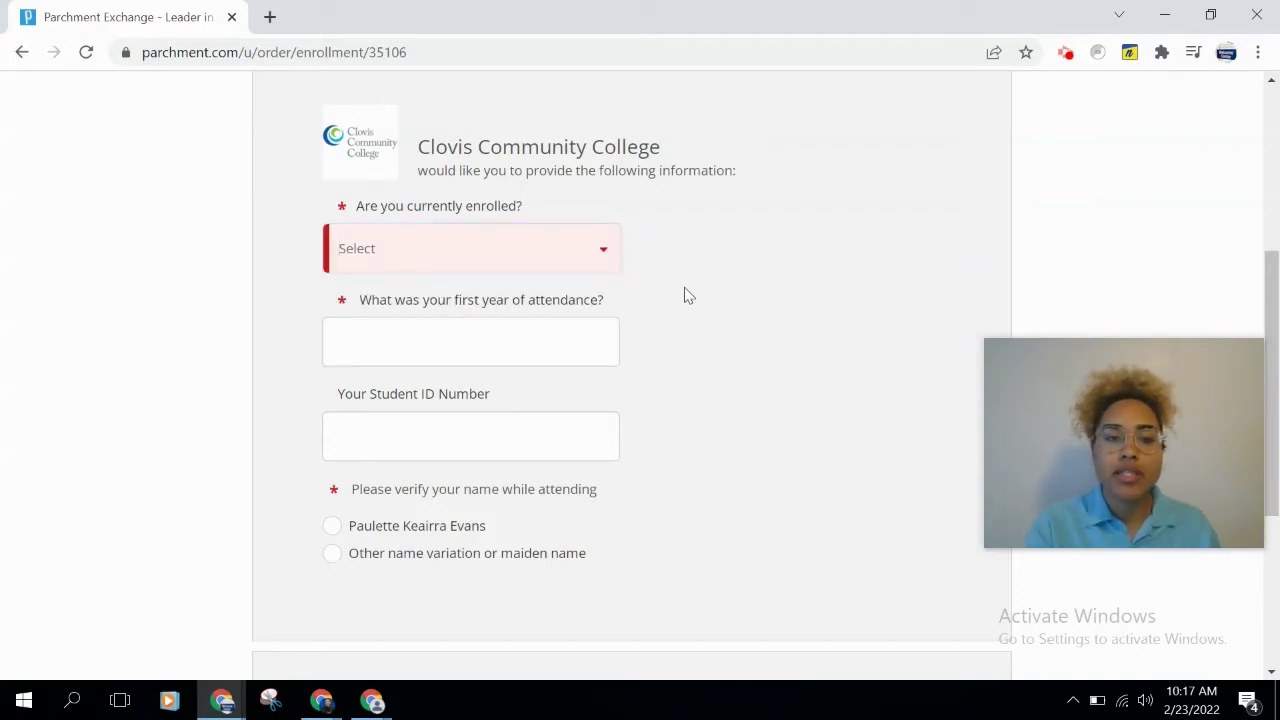
scroll(686, 308, "down", 1)
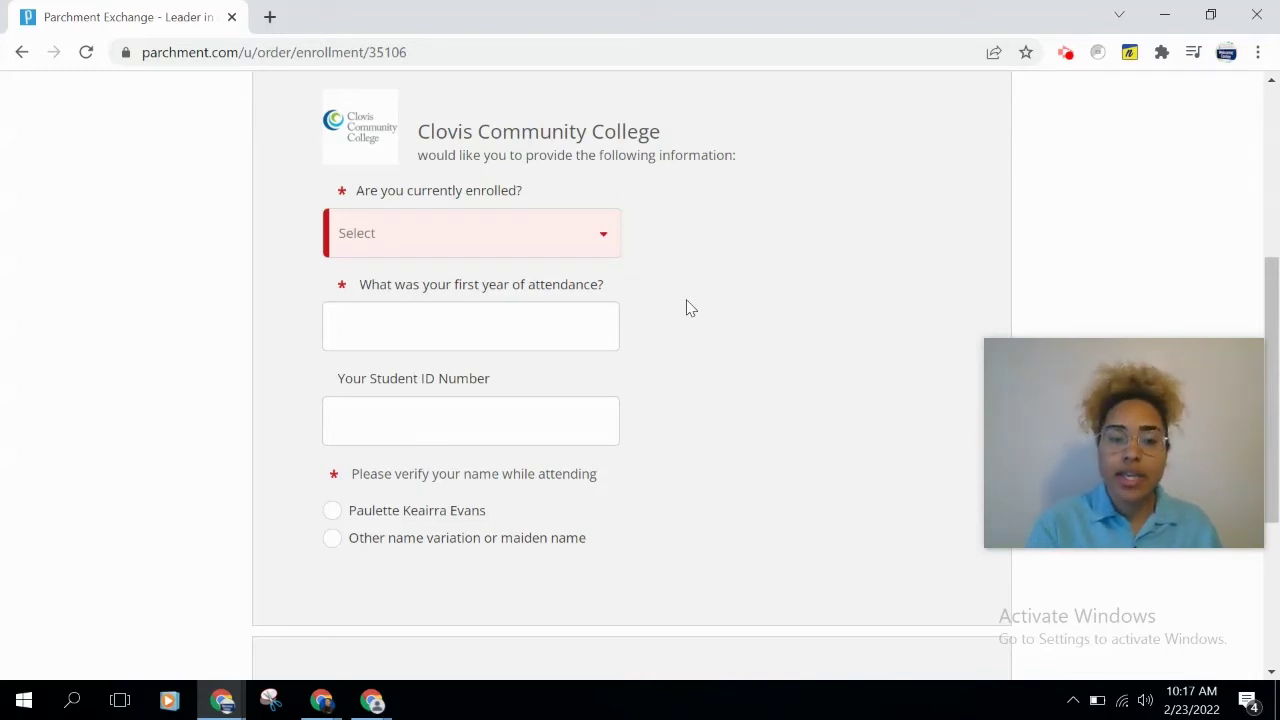
scroll(687, 308, "down", 3)
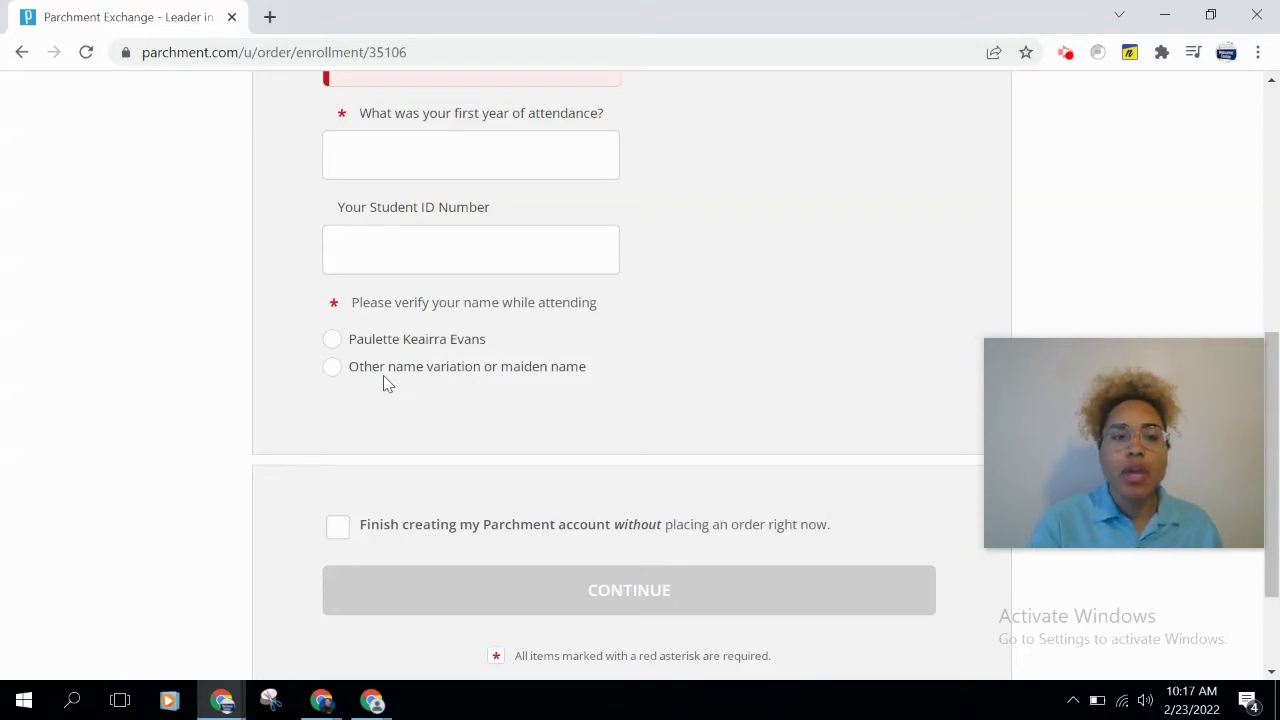
Step: Choose "Other name variation or maiden name" for the name while attending and inspect its first and middle name fields
left_click(332, 368)
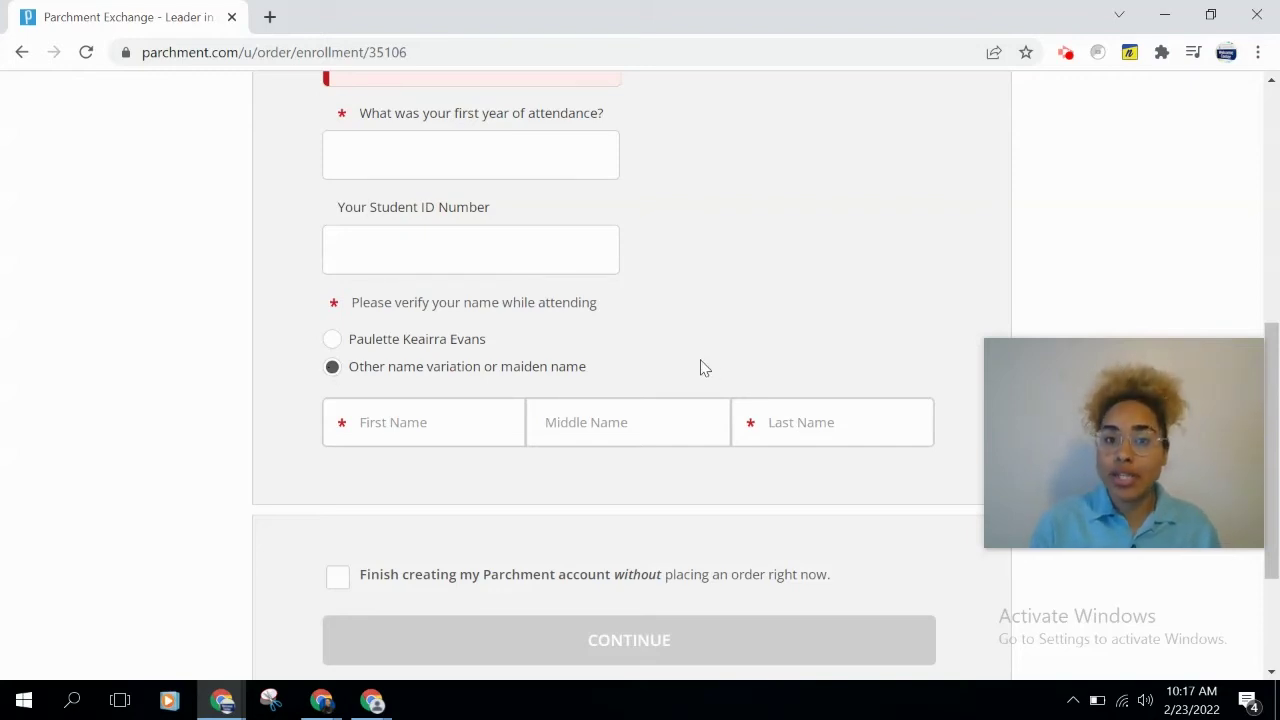
left_click(487, 437)
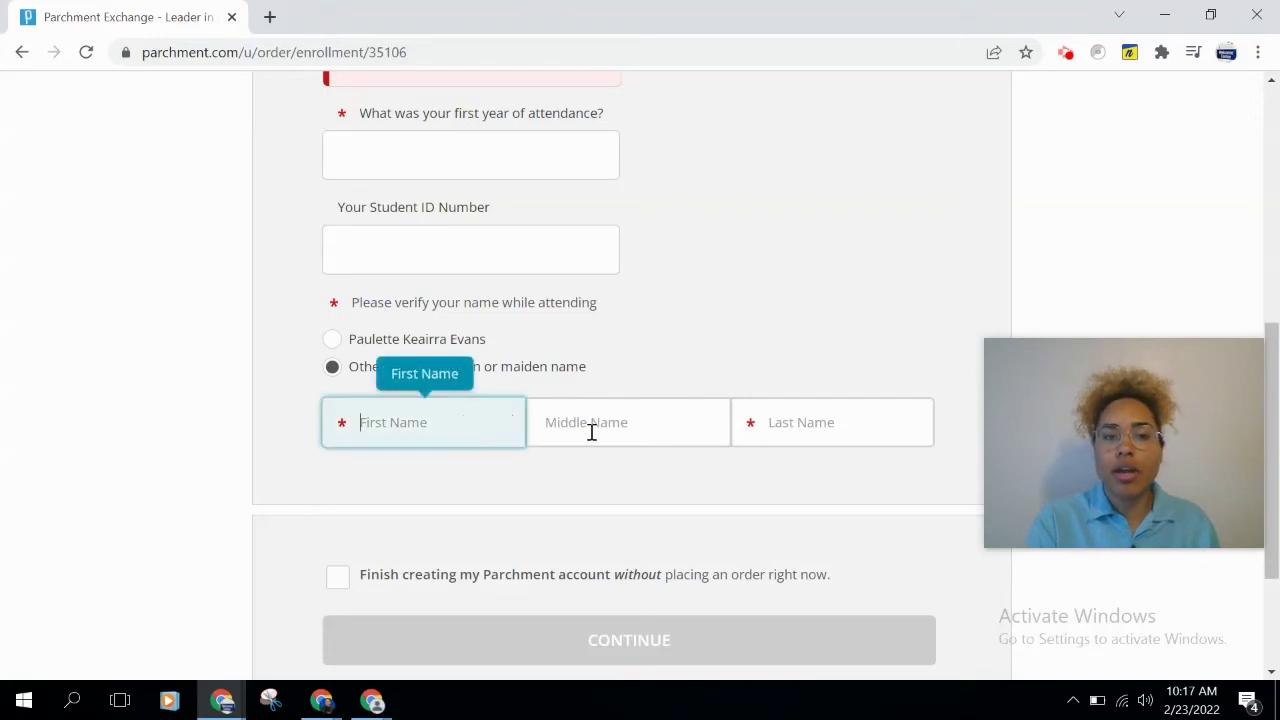
left_click(590, 428)
left_click(700, 339)
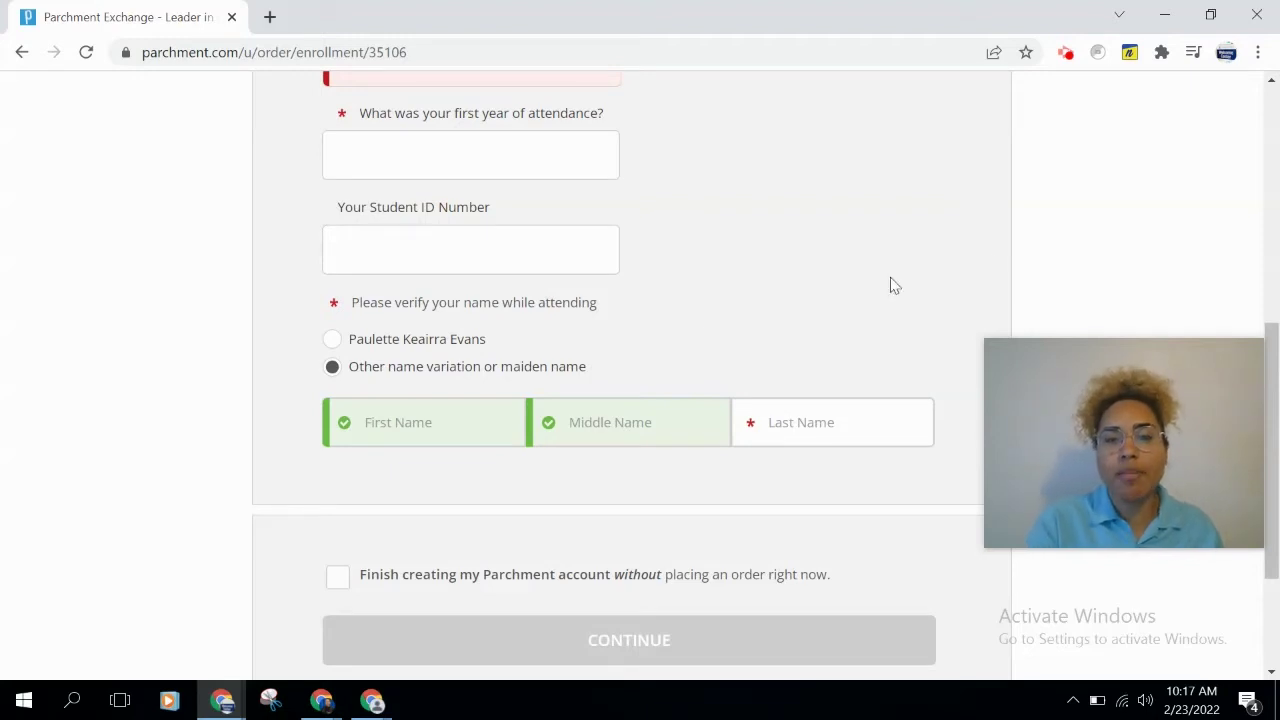
left_click_drag(1277, 350, 1277, 425)
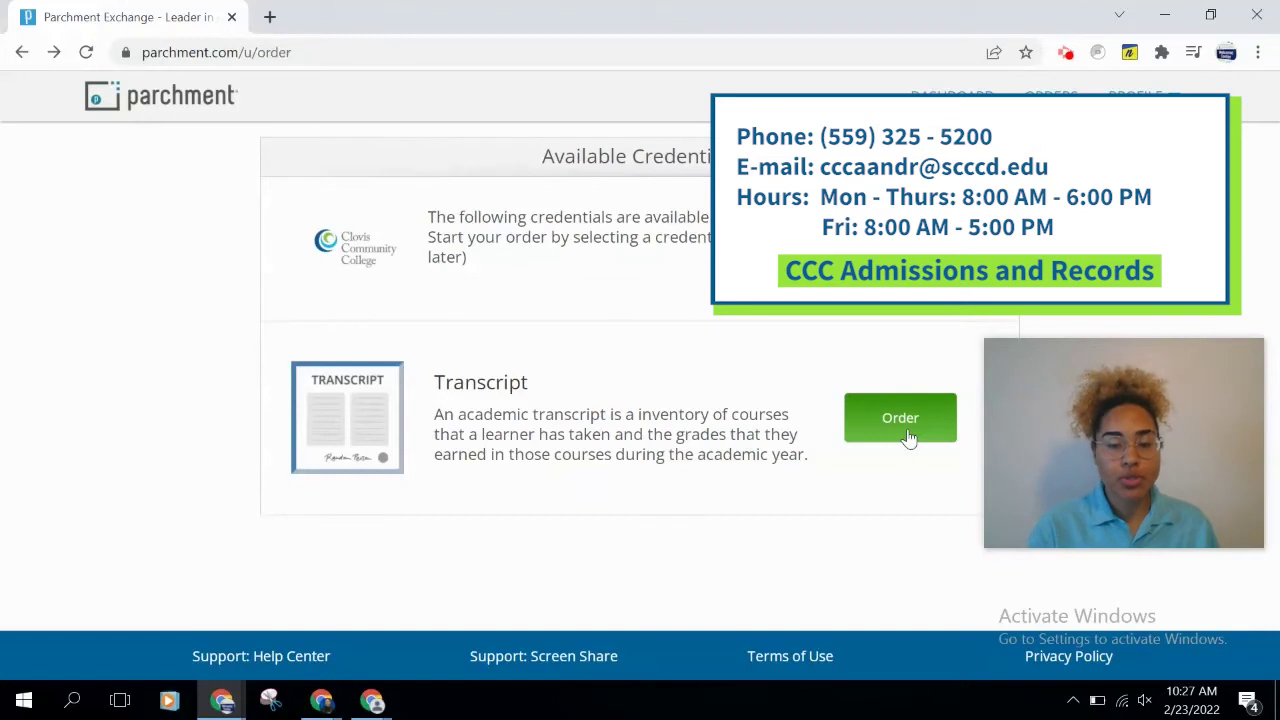
Step: Order the Clovis Community College transcript and search the delivery destinations for "csu fresno state"
left_click(895, 427)
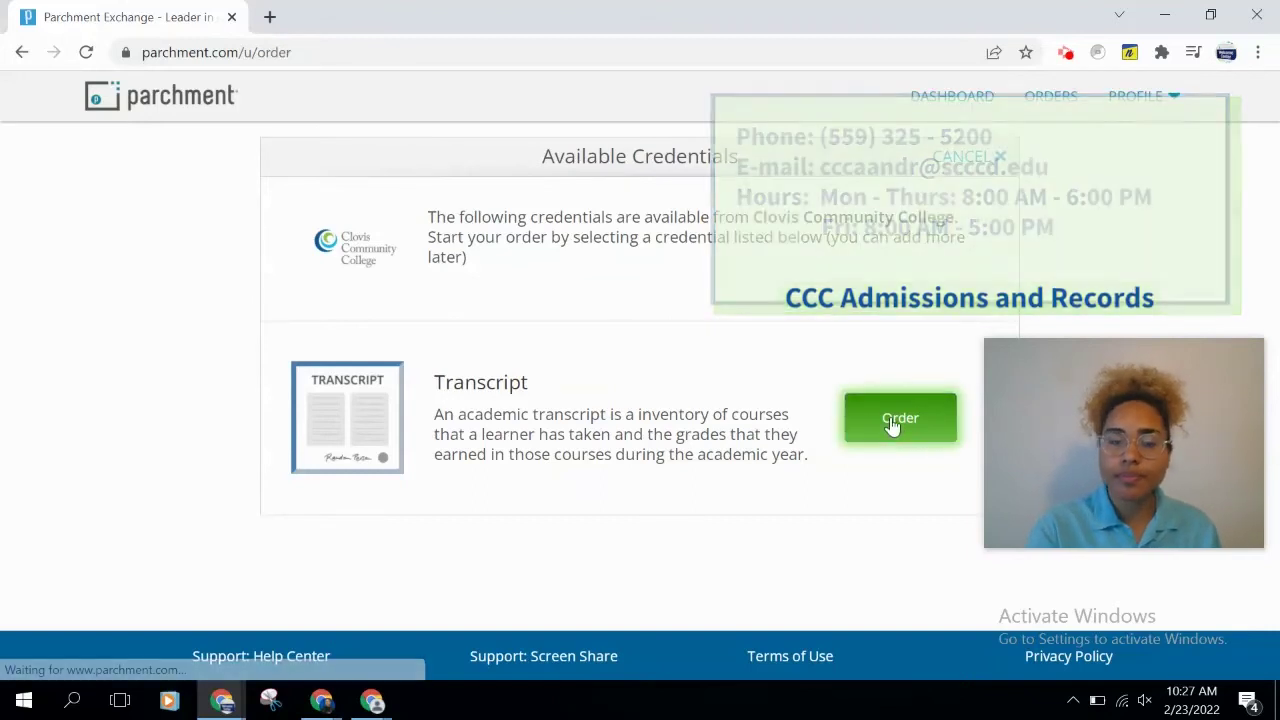
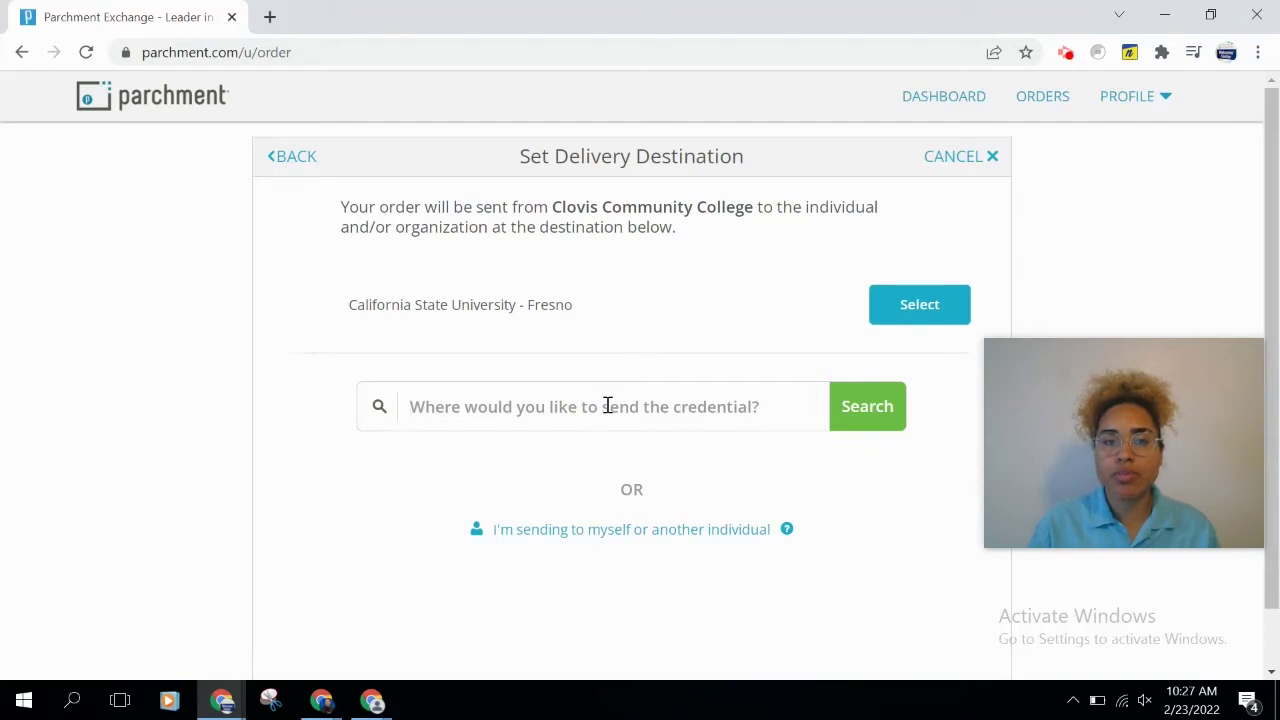
left_click(607, 405)
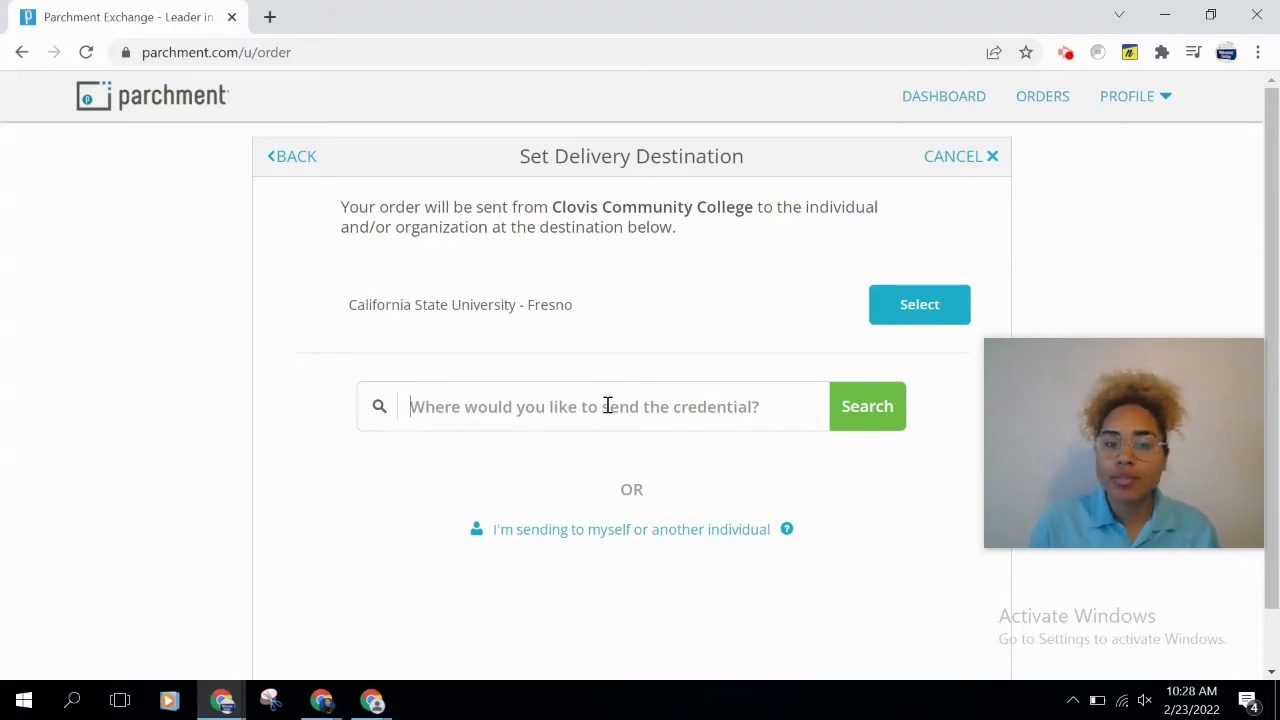
type("csu")
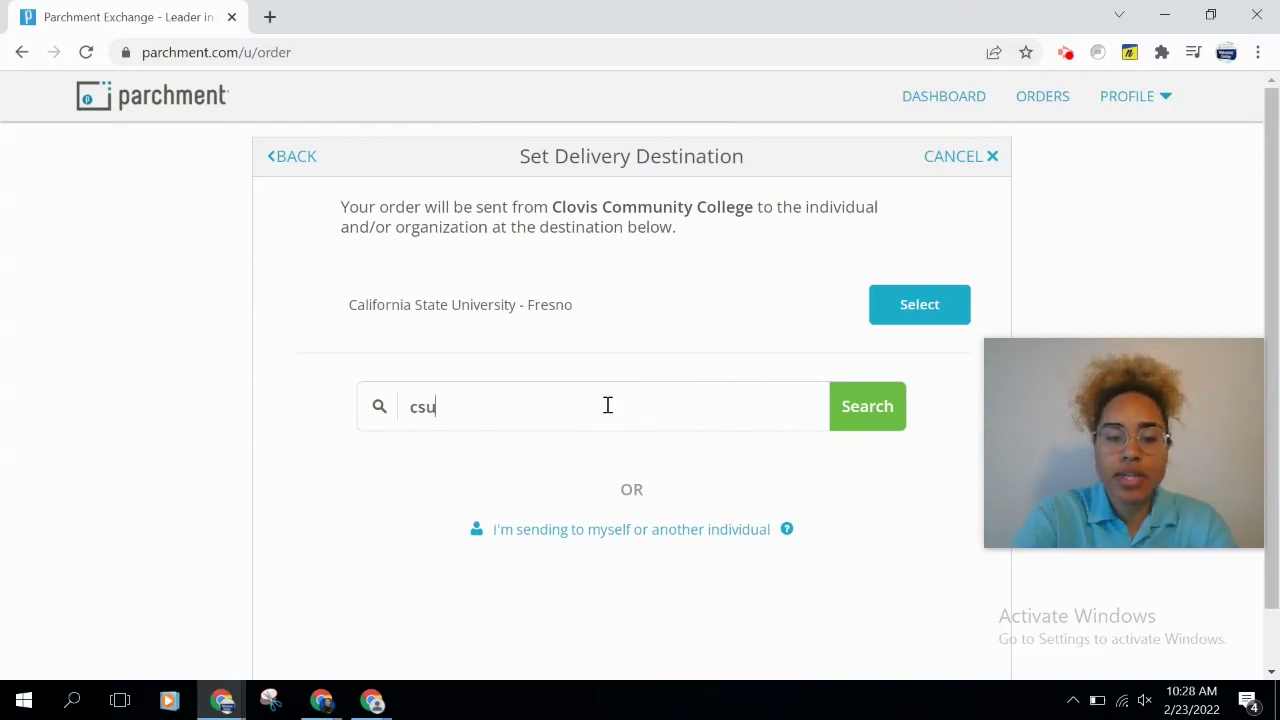
type(" fresno s")
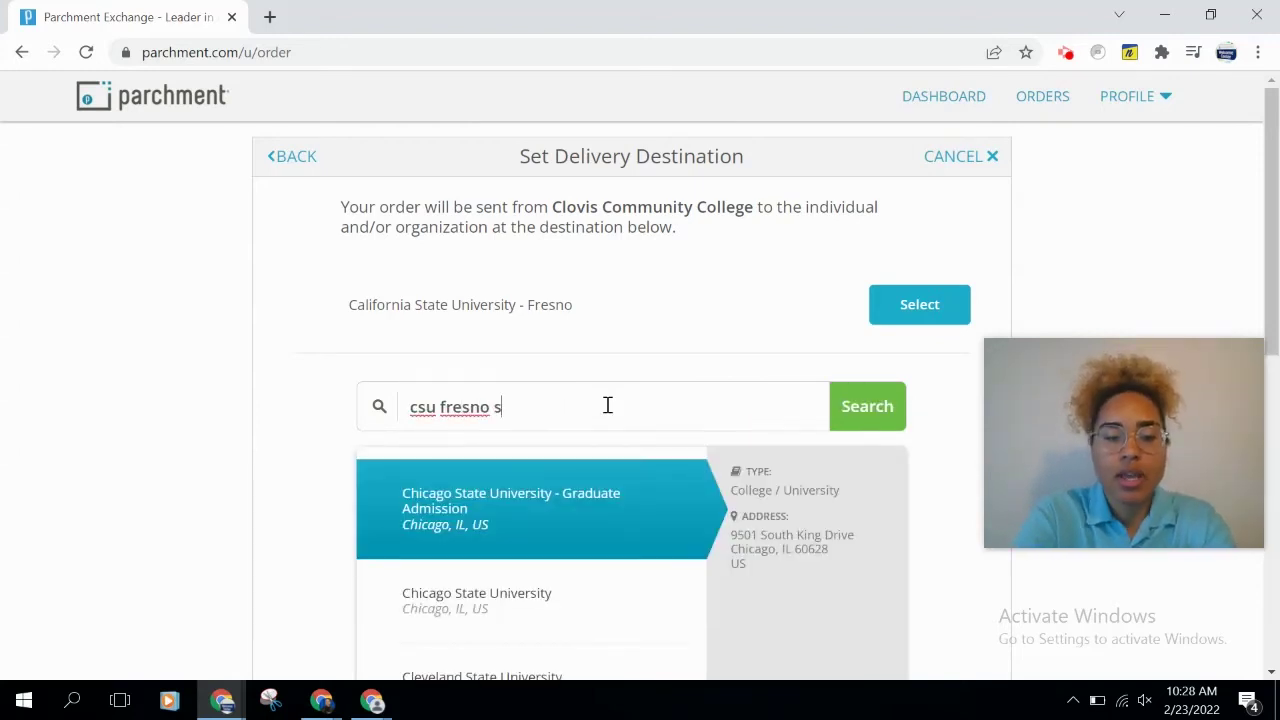
type("tate")
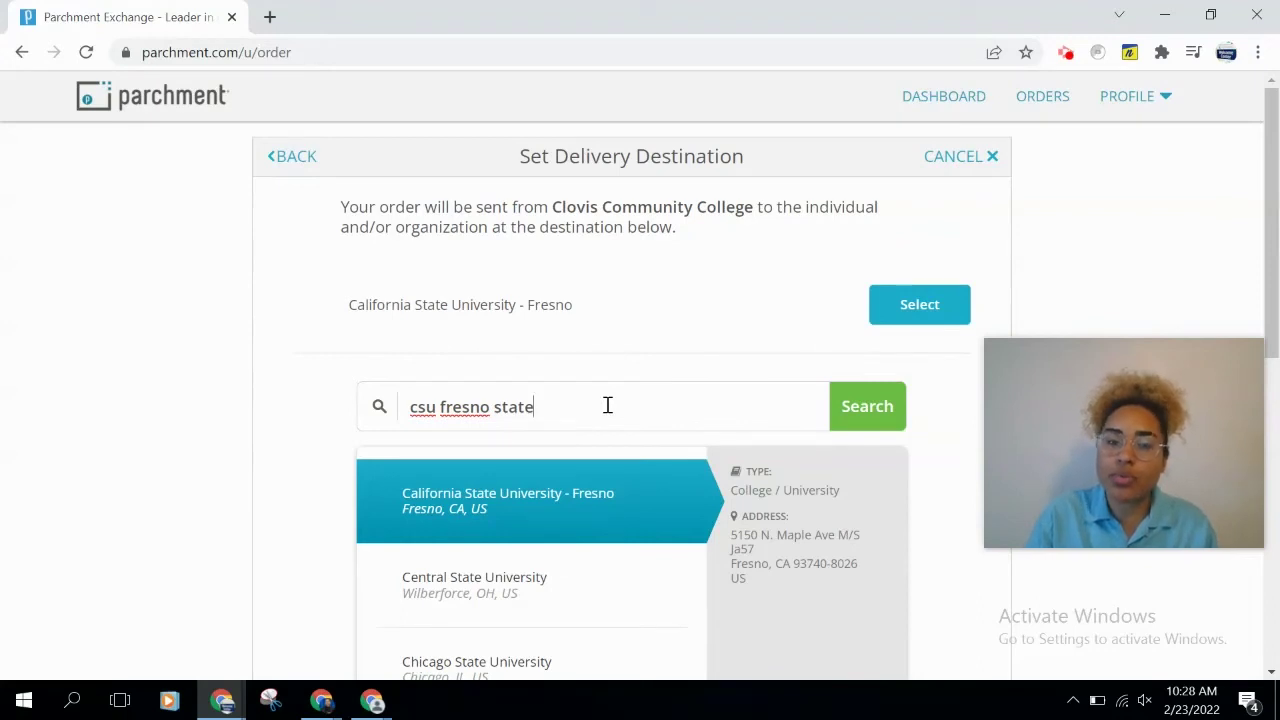
left_click(162, 420)
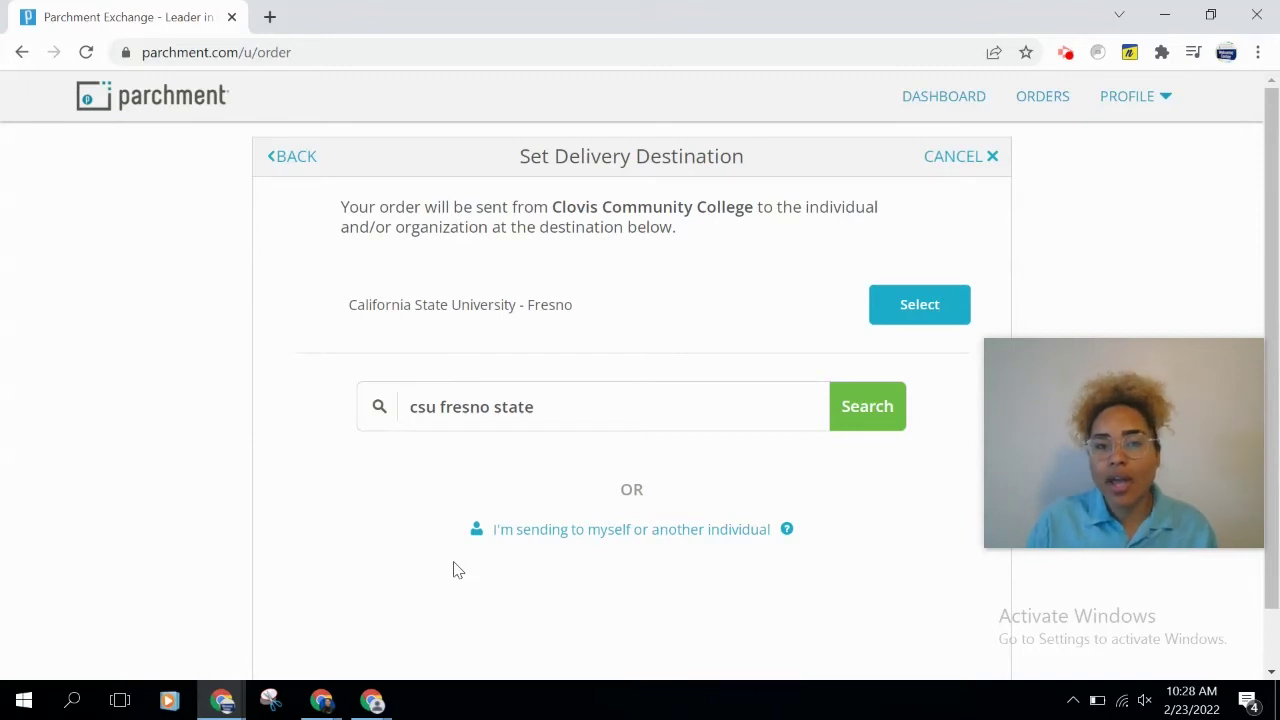
Step: View the recipient form for sending the order to another individual, and return to the available credentials
left_click(565, 538)
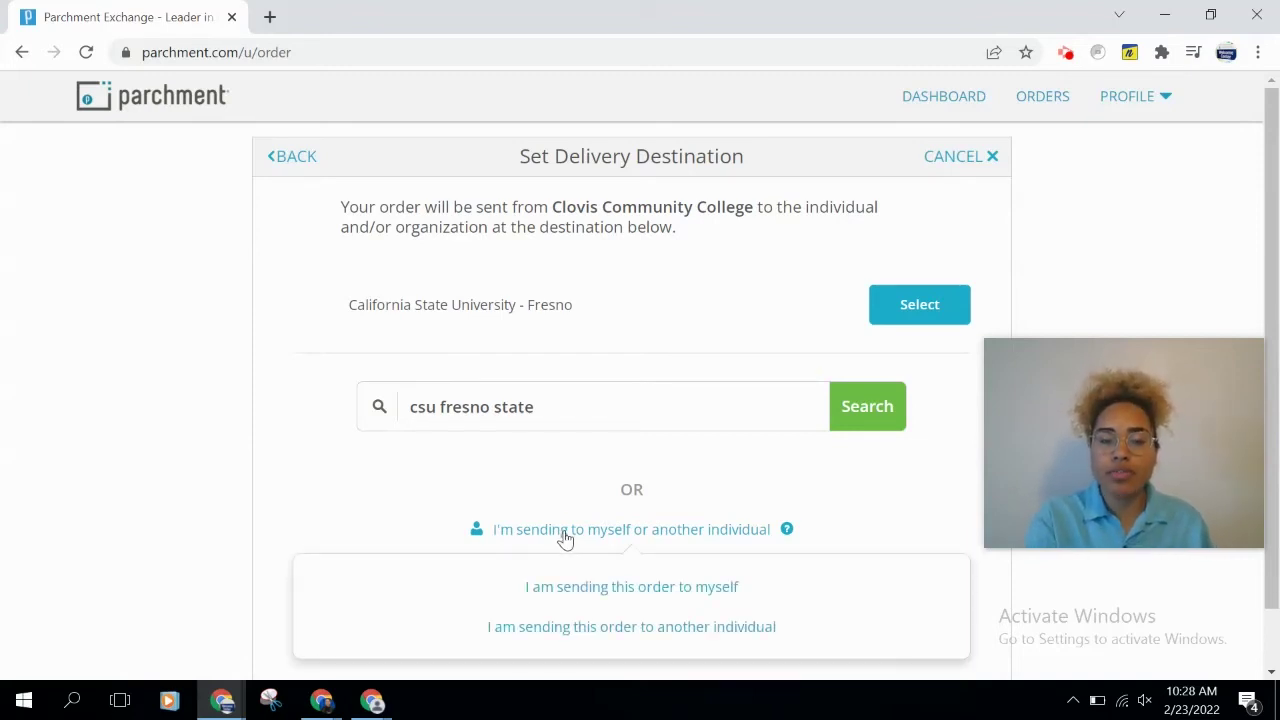
left_click(577, 636)
left_click_drag(1272, 185, 1276, 265)
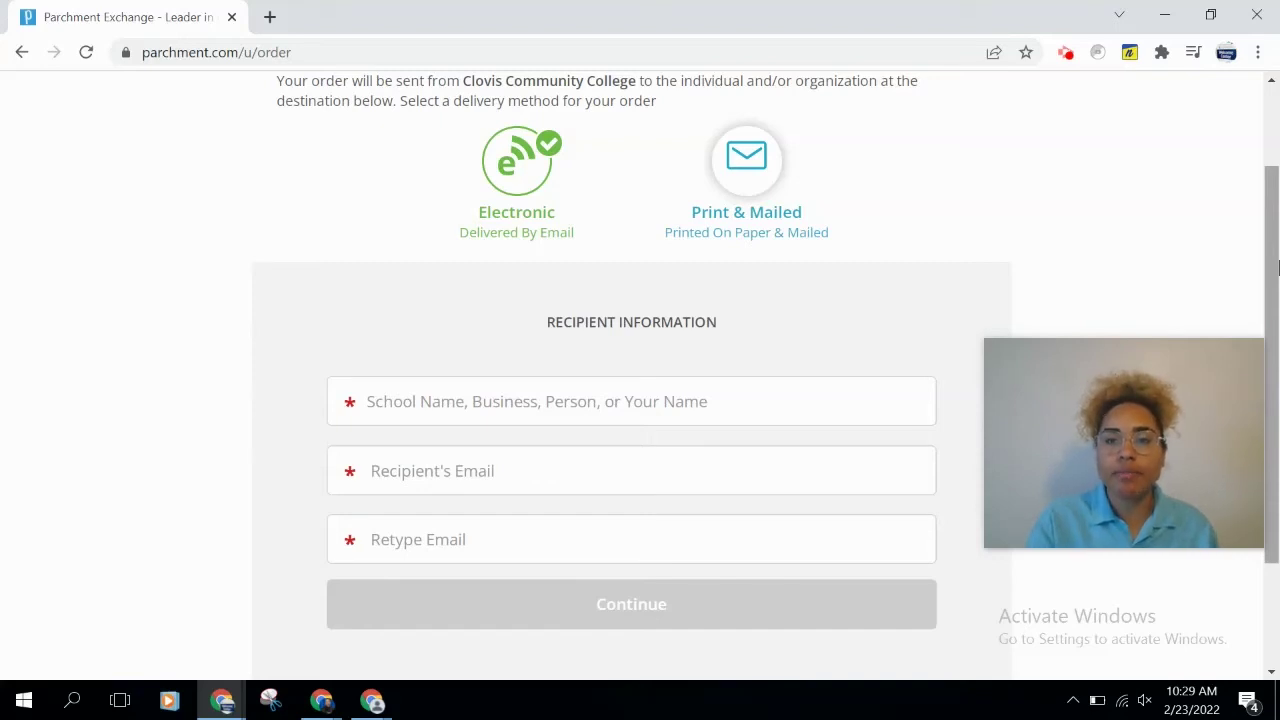
scroll(1278, 262, "up", 2)
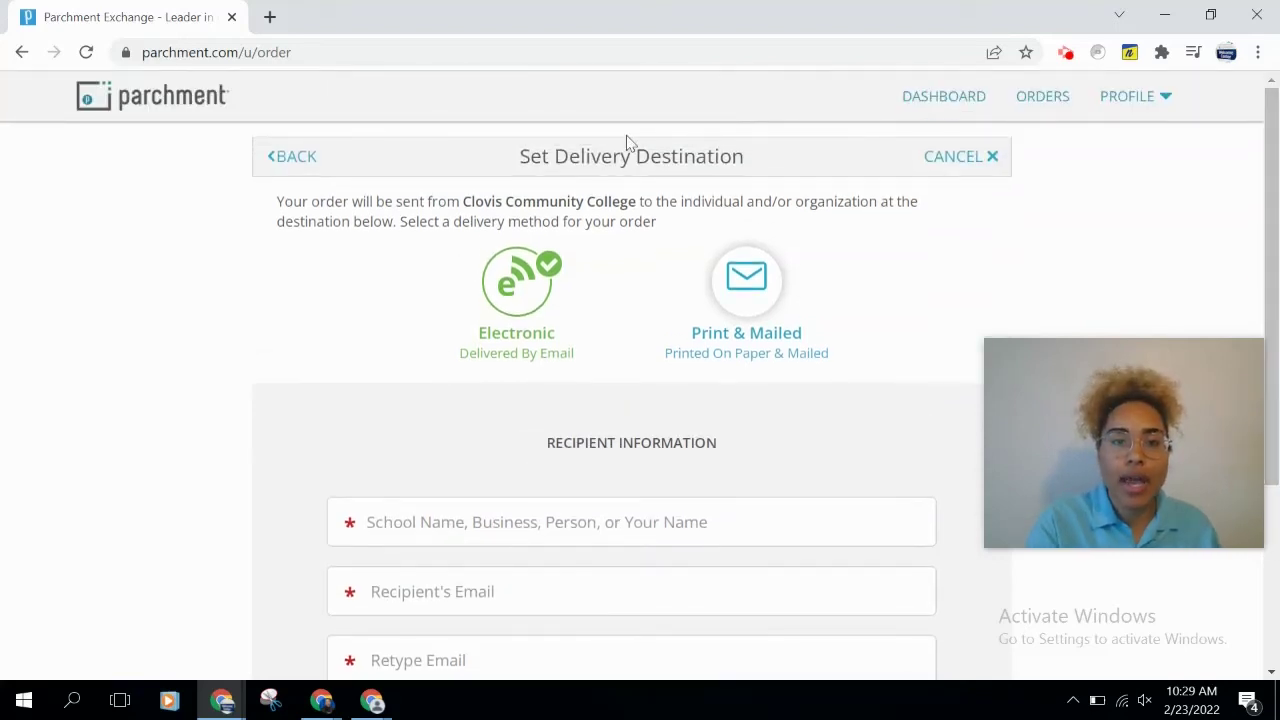
left_click(312, 163)
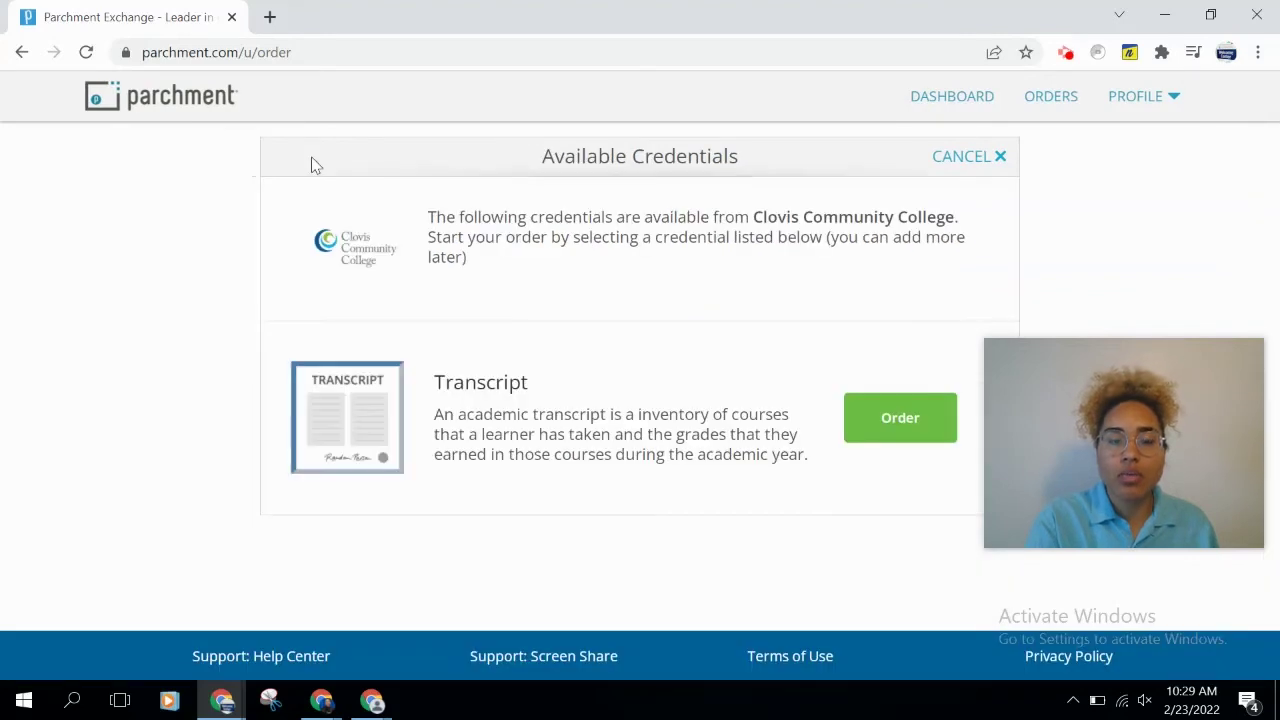
Step: Order the Clovis Community College transcript, search destinations for "csu fresno state" and choose California State University - Fresno as the recipient
left_click(890, 424)
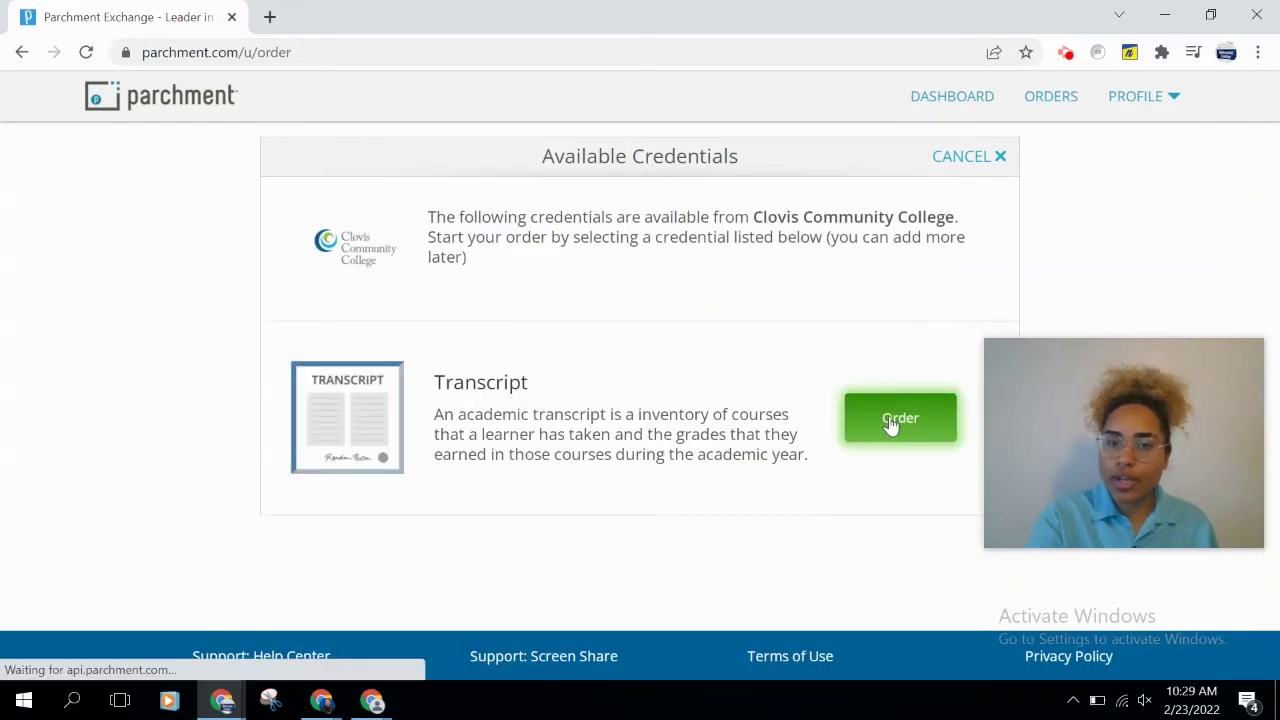
left_click(645, 408)
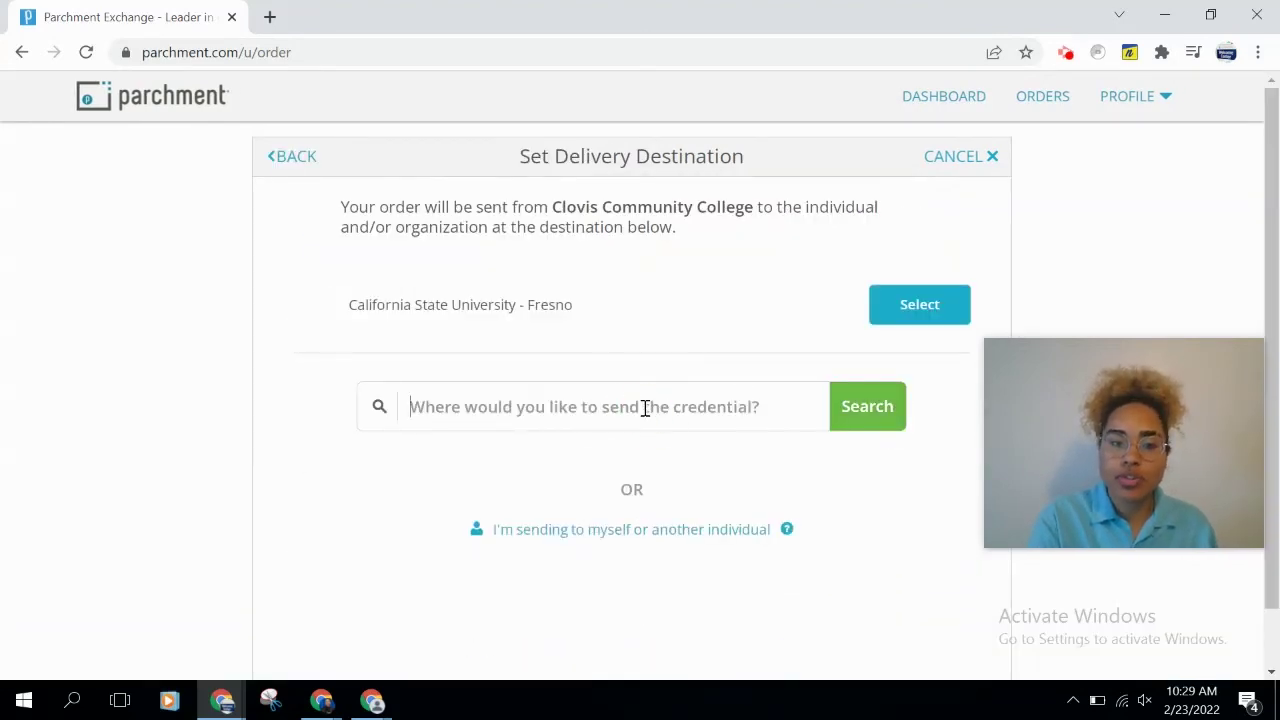
type("csu fresno")
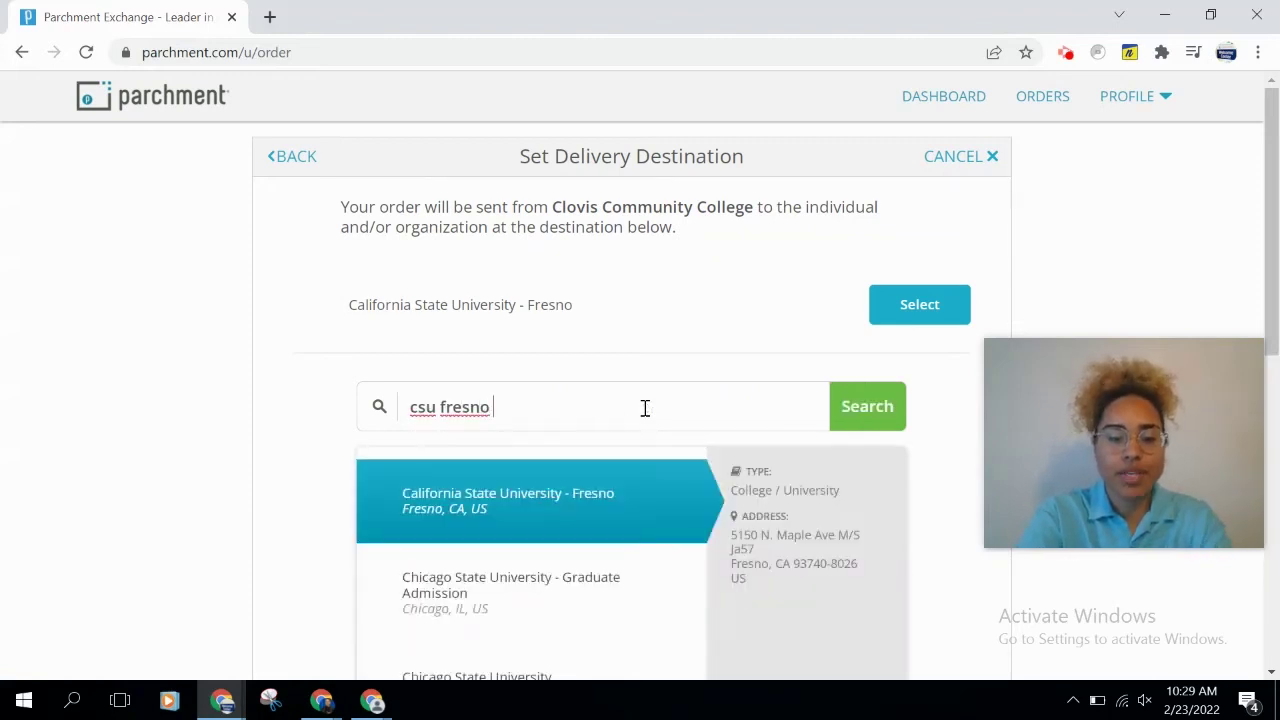
type(" state")
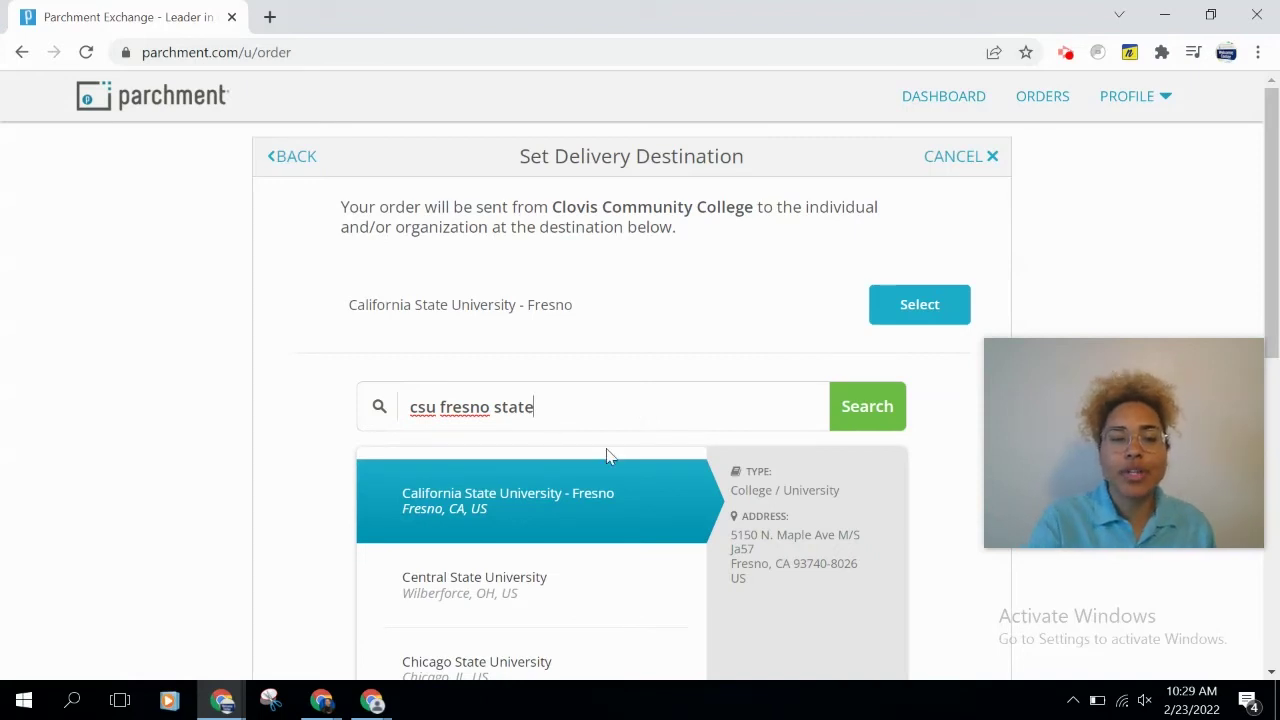
left_click(569, 507)
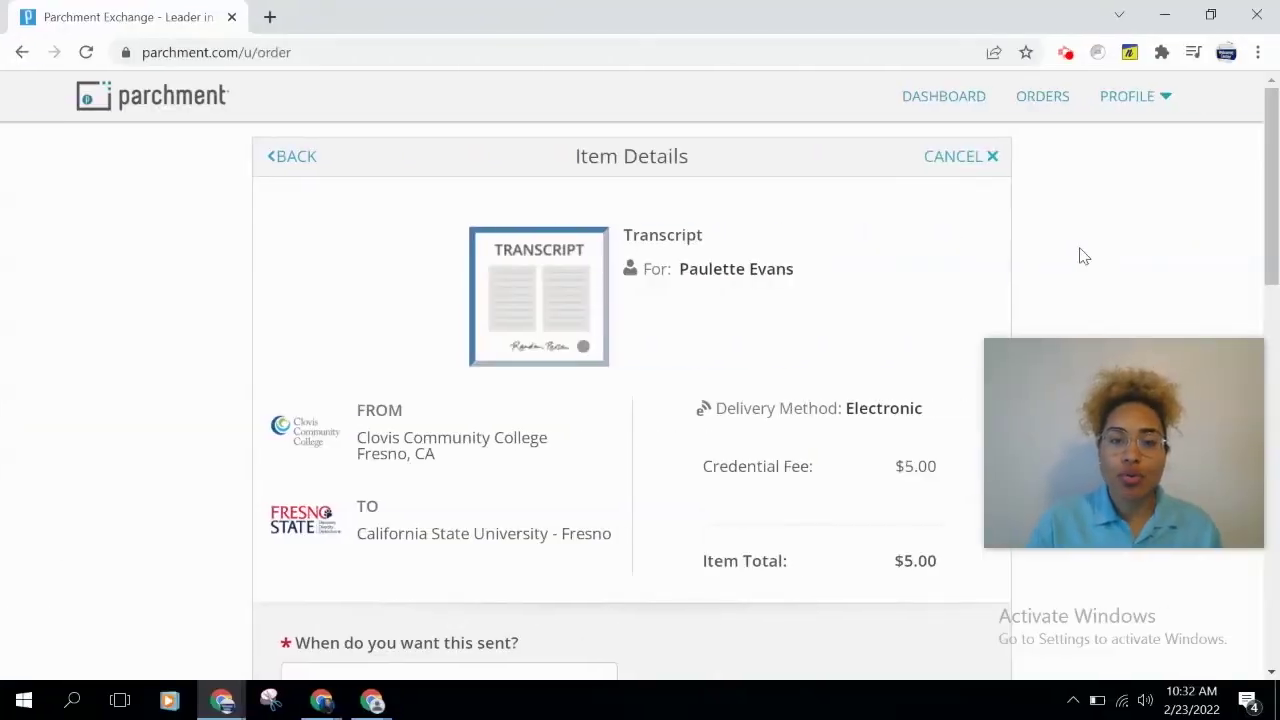
Step: Examine the transcript's item details and view the options for when it should be sent
left_click_drag(1257, 205, 1257, 248)
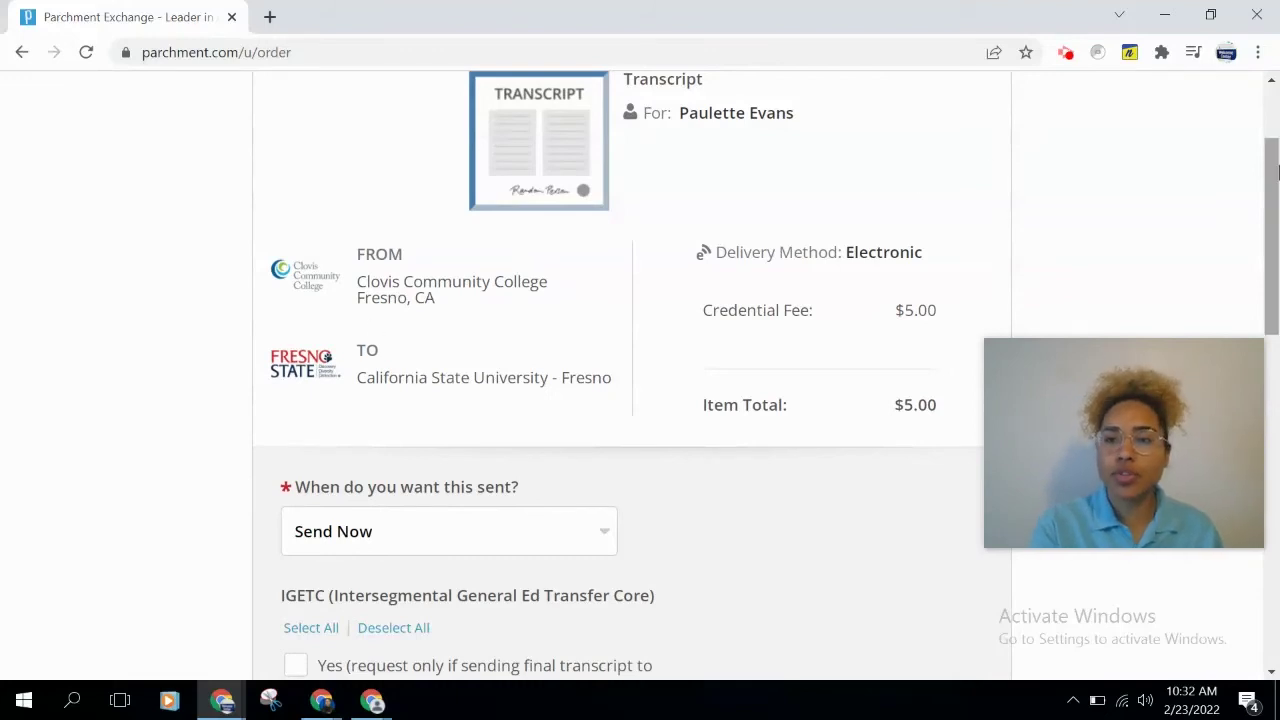
left_click_drag(1265, 180, 1272, 233)
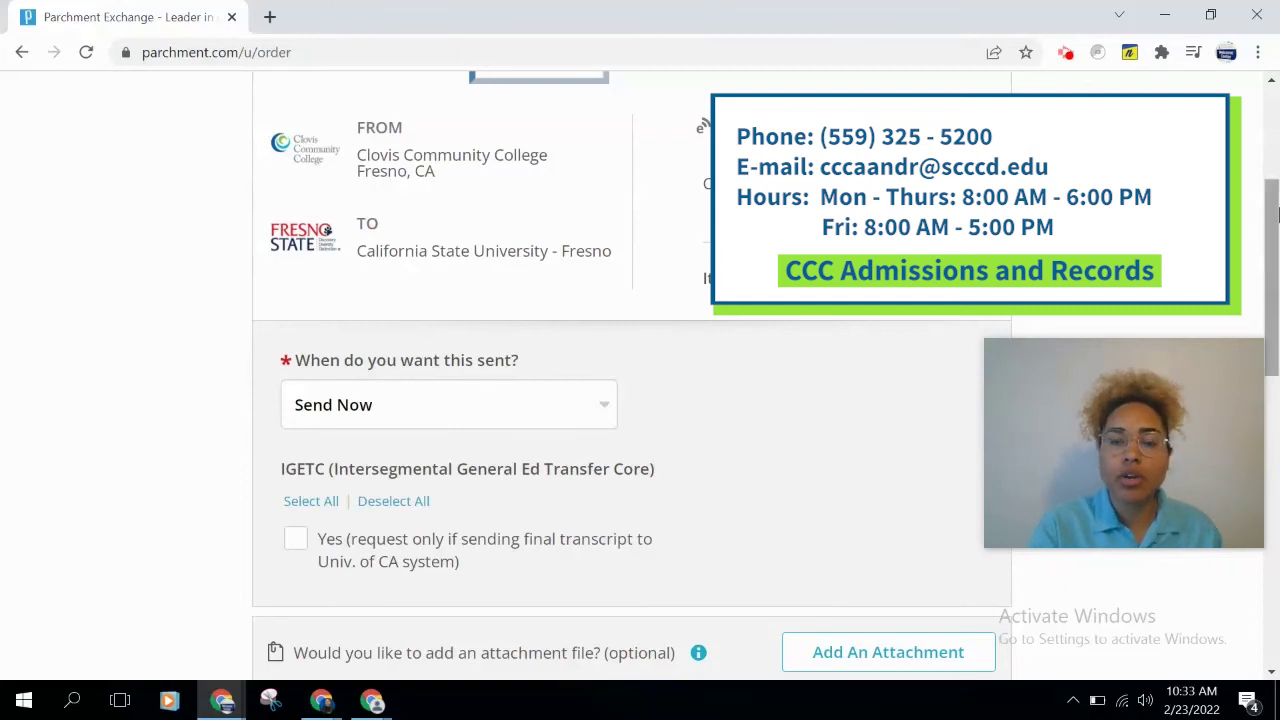
scroll(1262, 206, "down", 2)
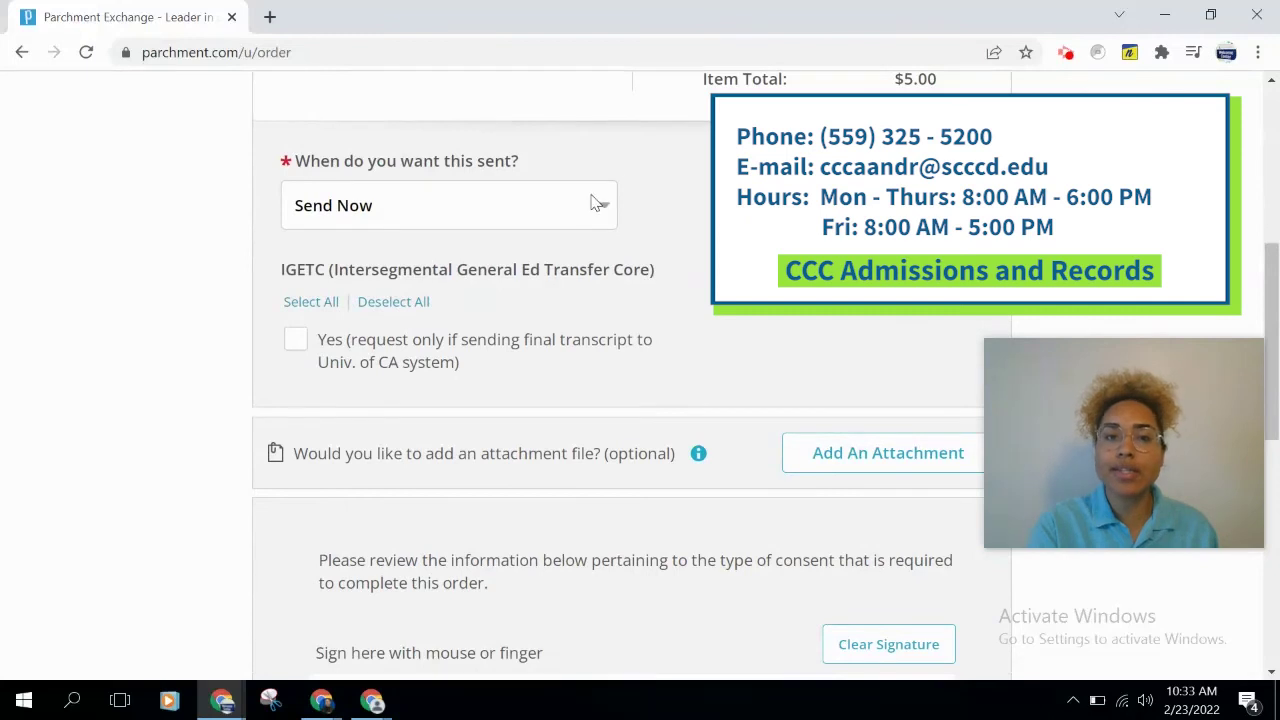
left_click(604, 217)
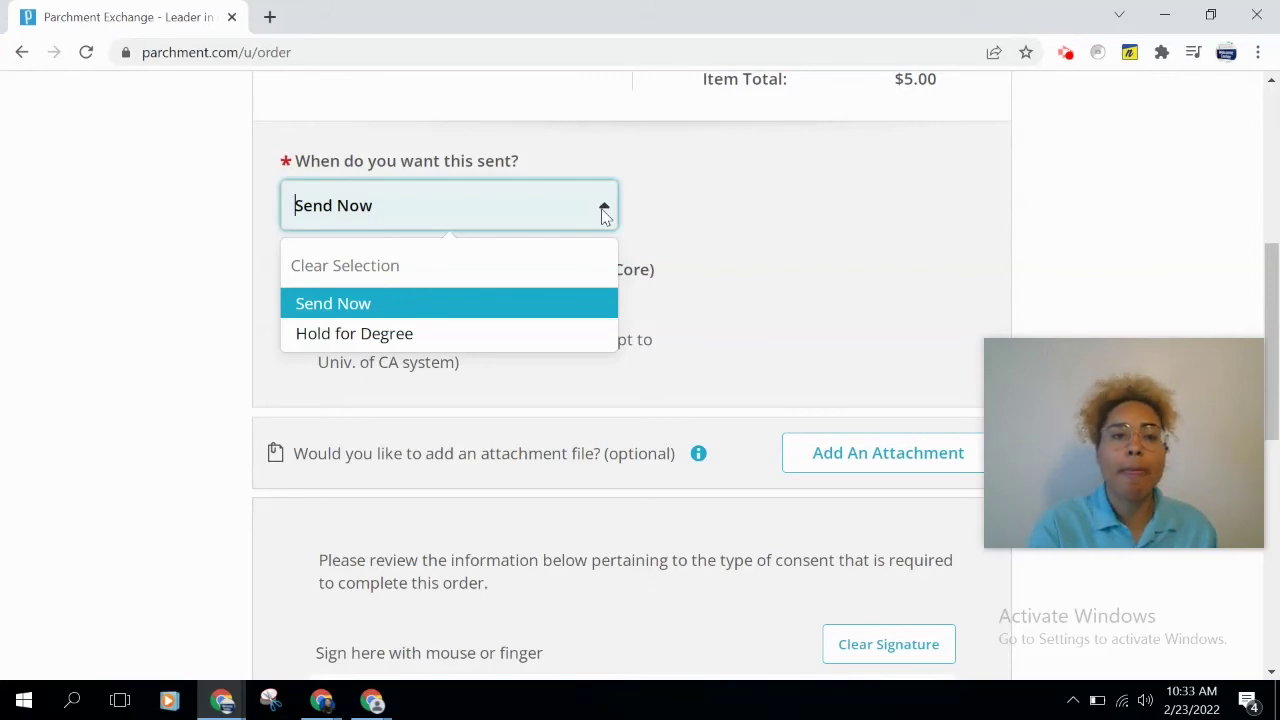
left_click(720, 198)
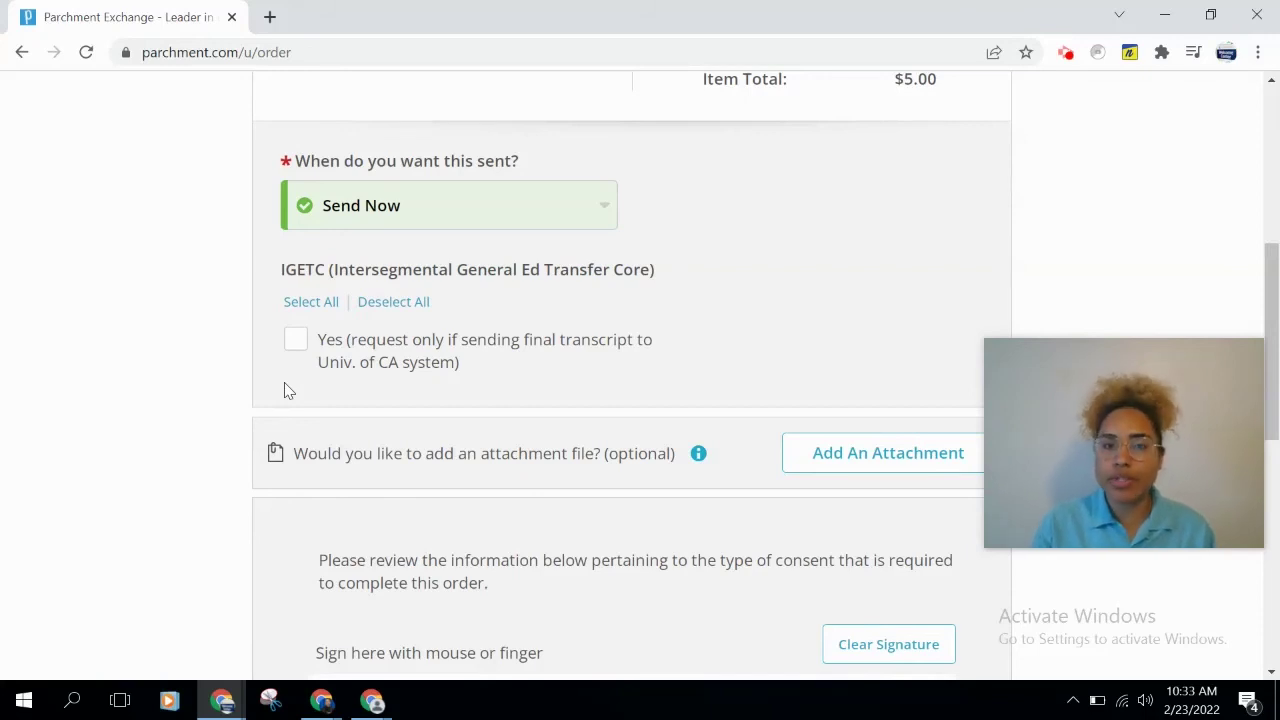
Step: Examine the optional attachment, consent signature, full name and certification sections of the item details form
left_click_drag(1268, 288, 1275, 377)
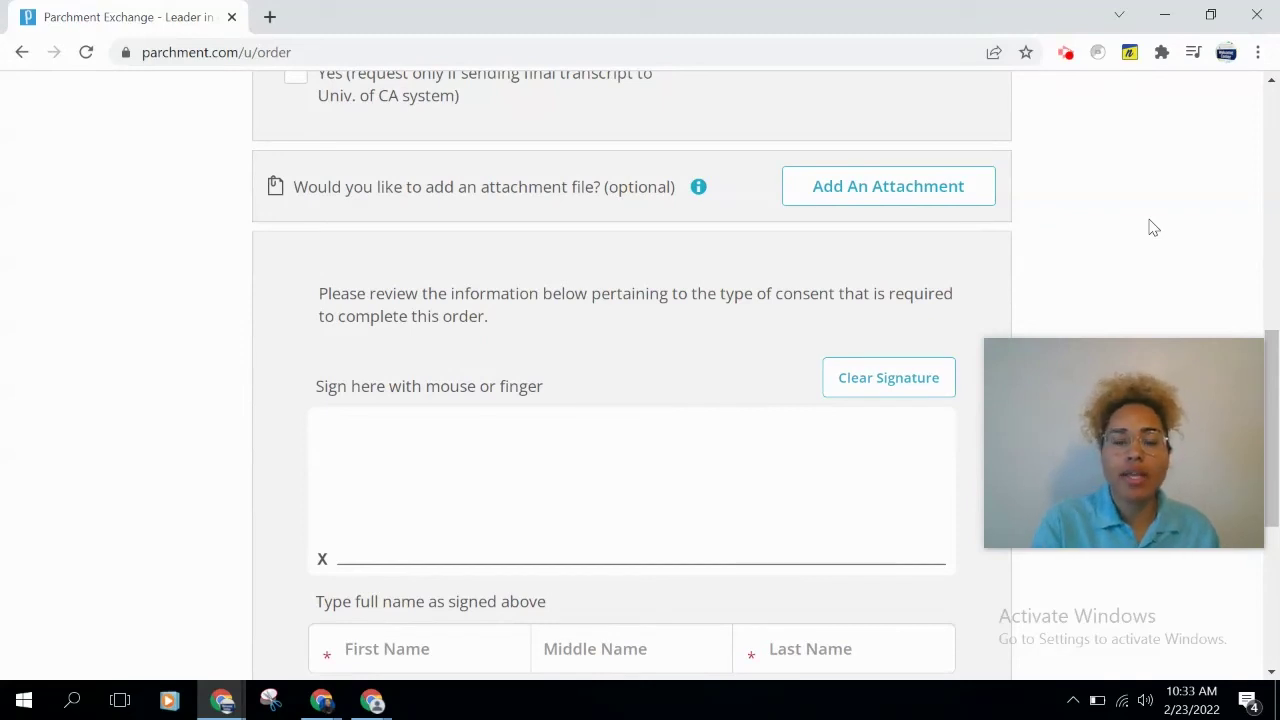
scroll(1153, 228, "down", 2)
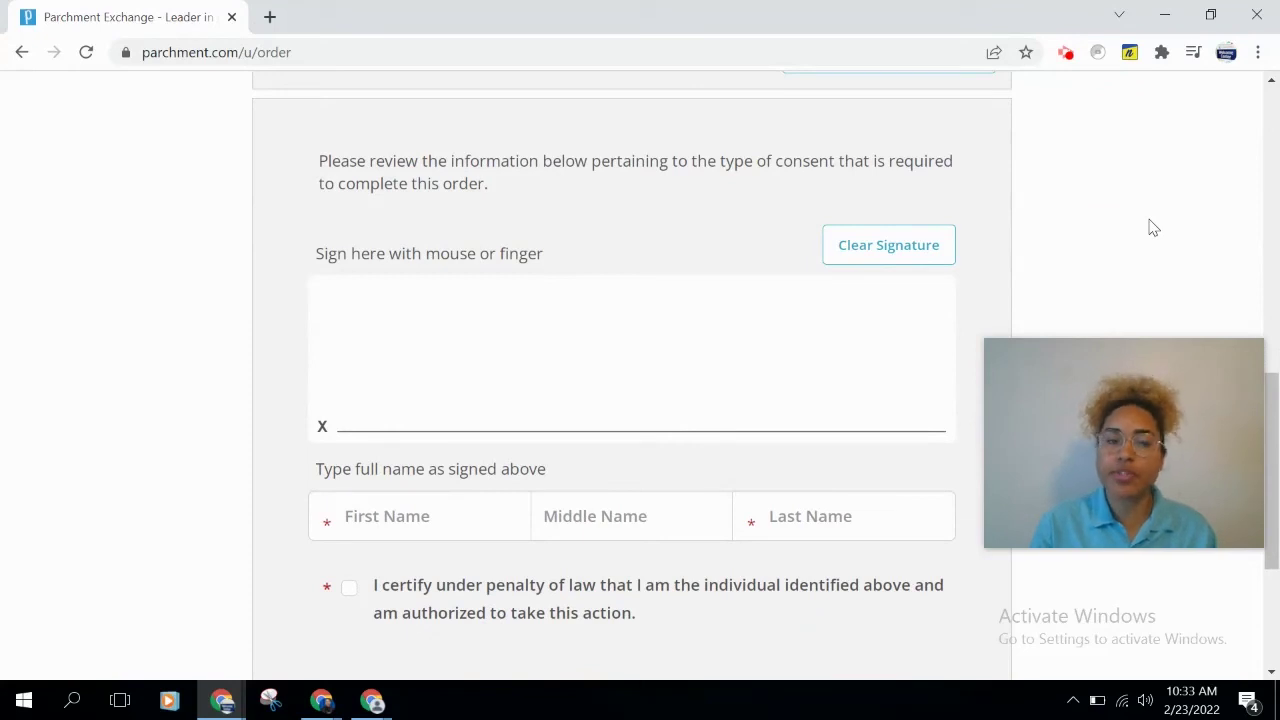
scroll(1150, 227, "down", 1)
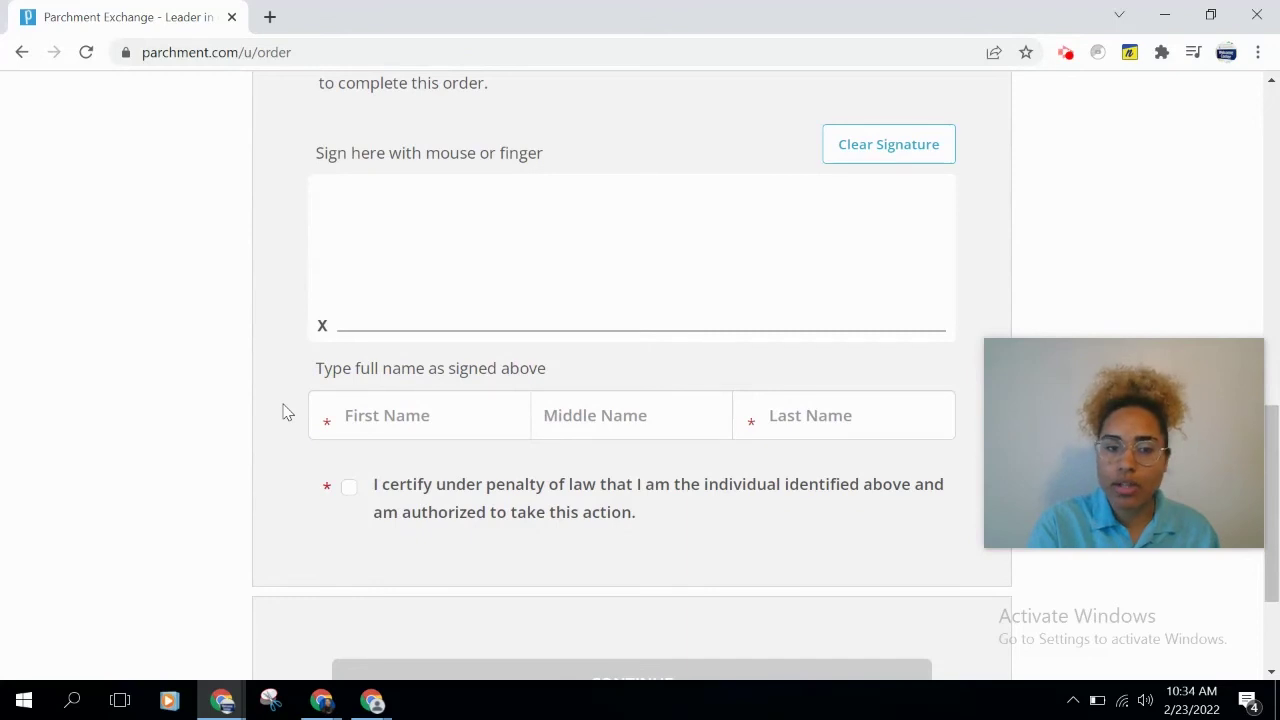
scroll(285, 412, "down", 1)
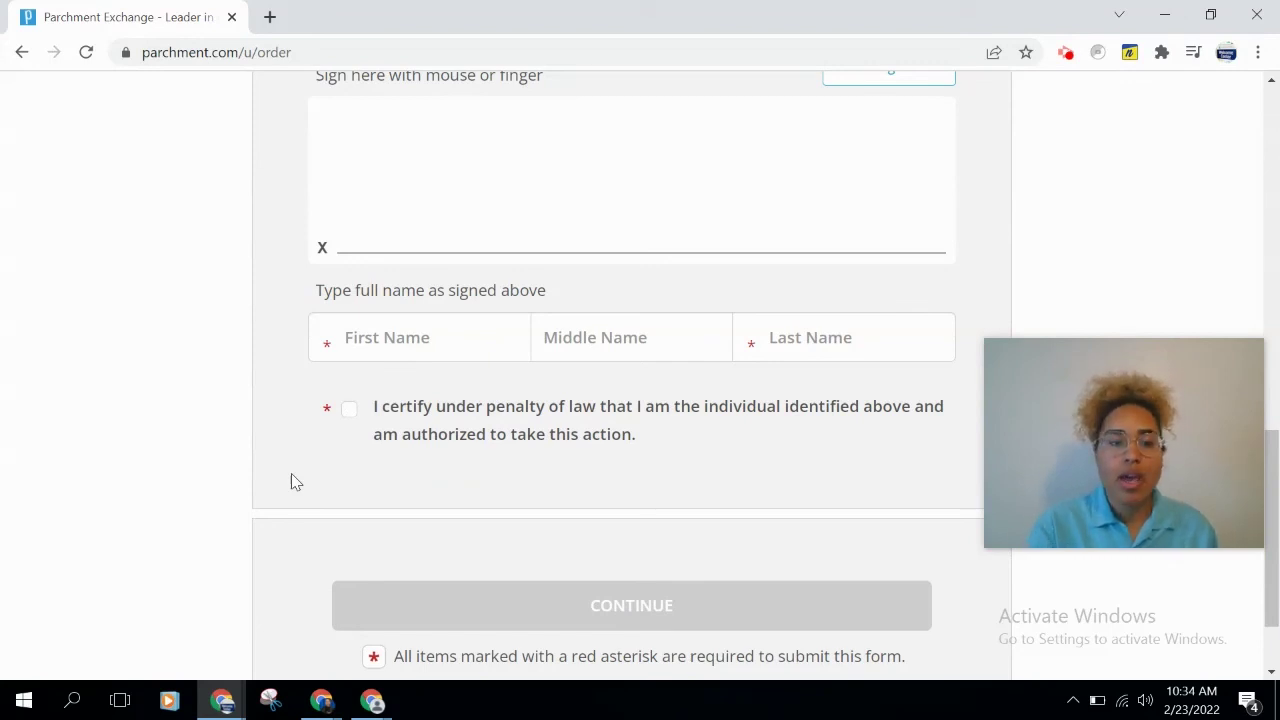
scroll(291, 474, "down", 1)
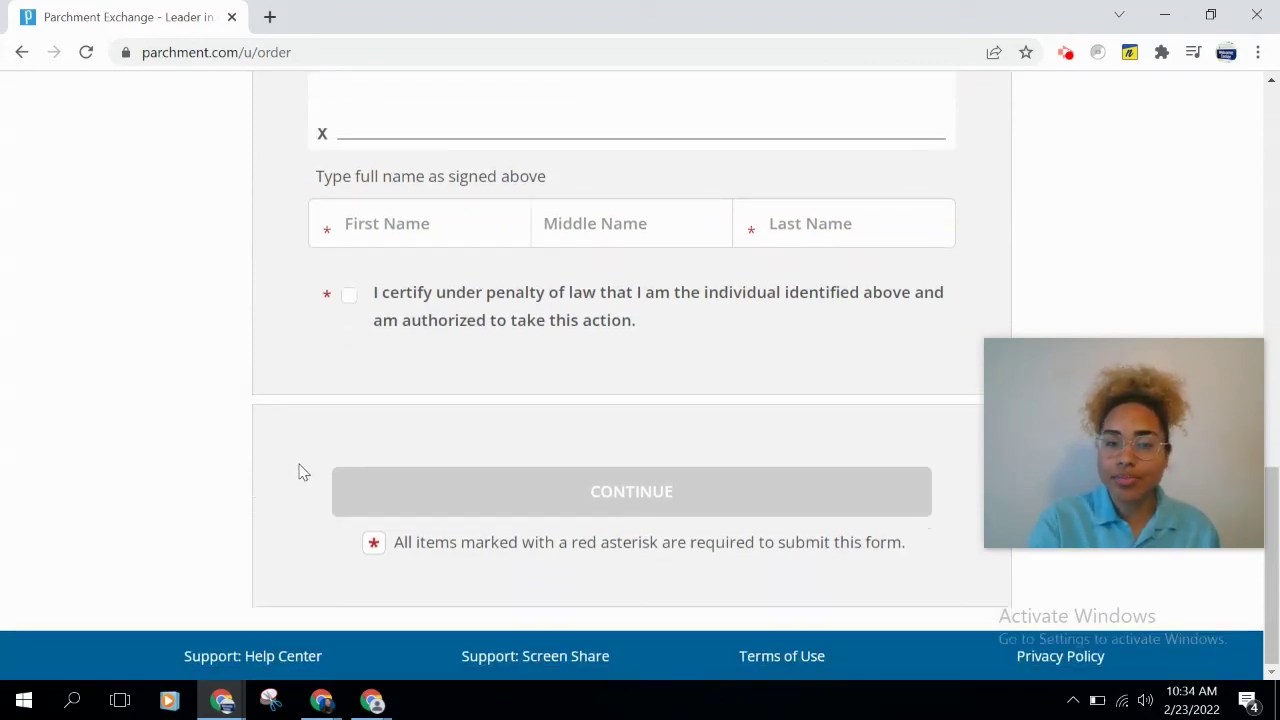